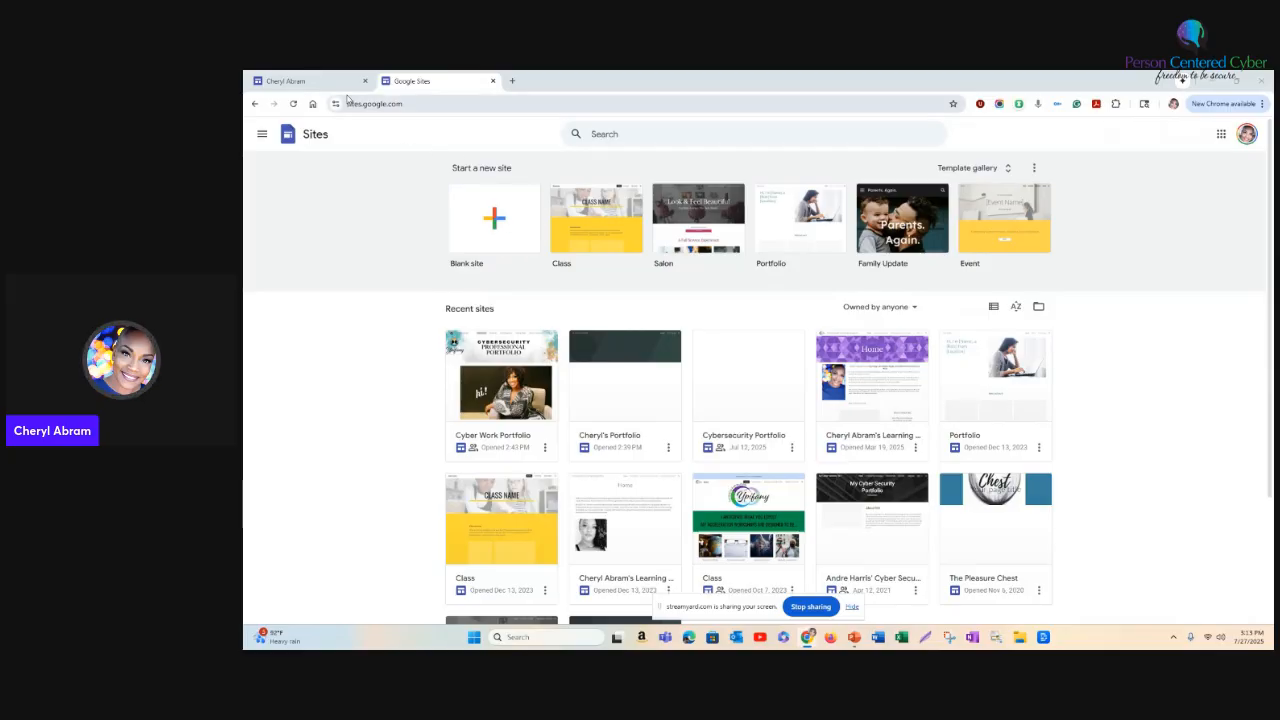
- Create a blank site and name it with the owner's first name in possessive form followed by "Site"
click(500, 223)
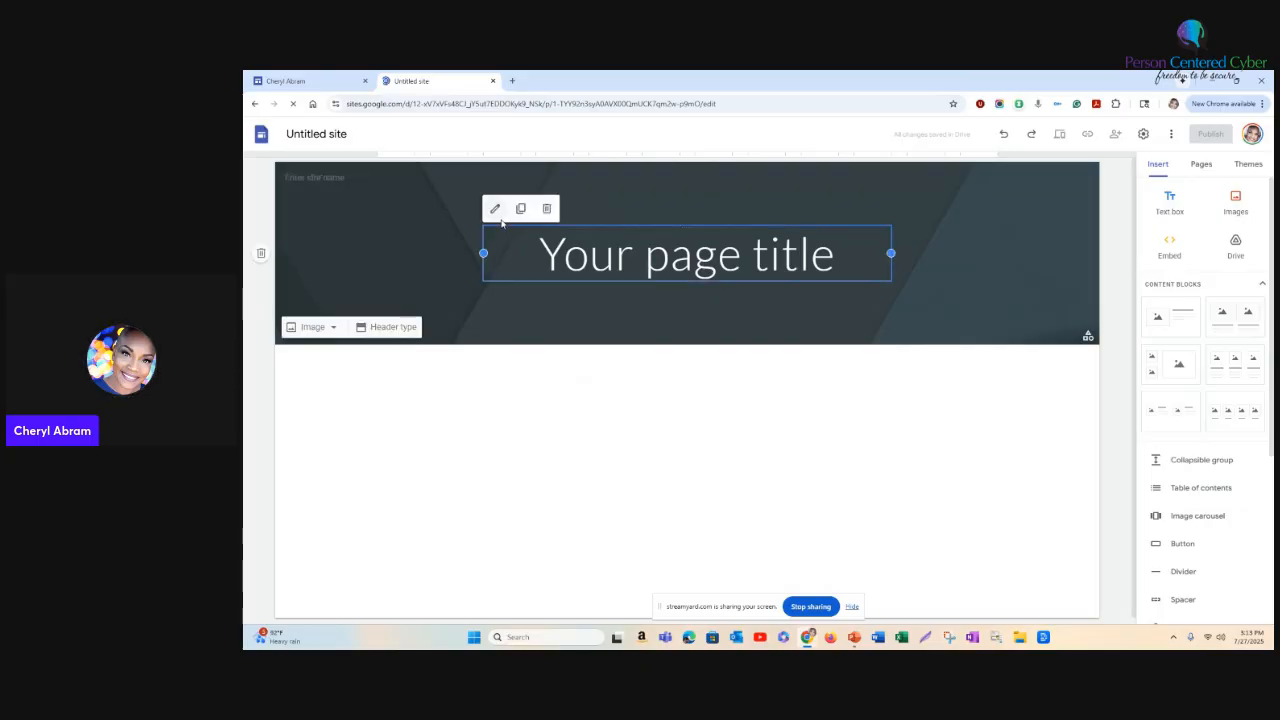
click(343, 136)
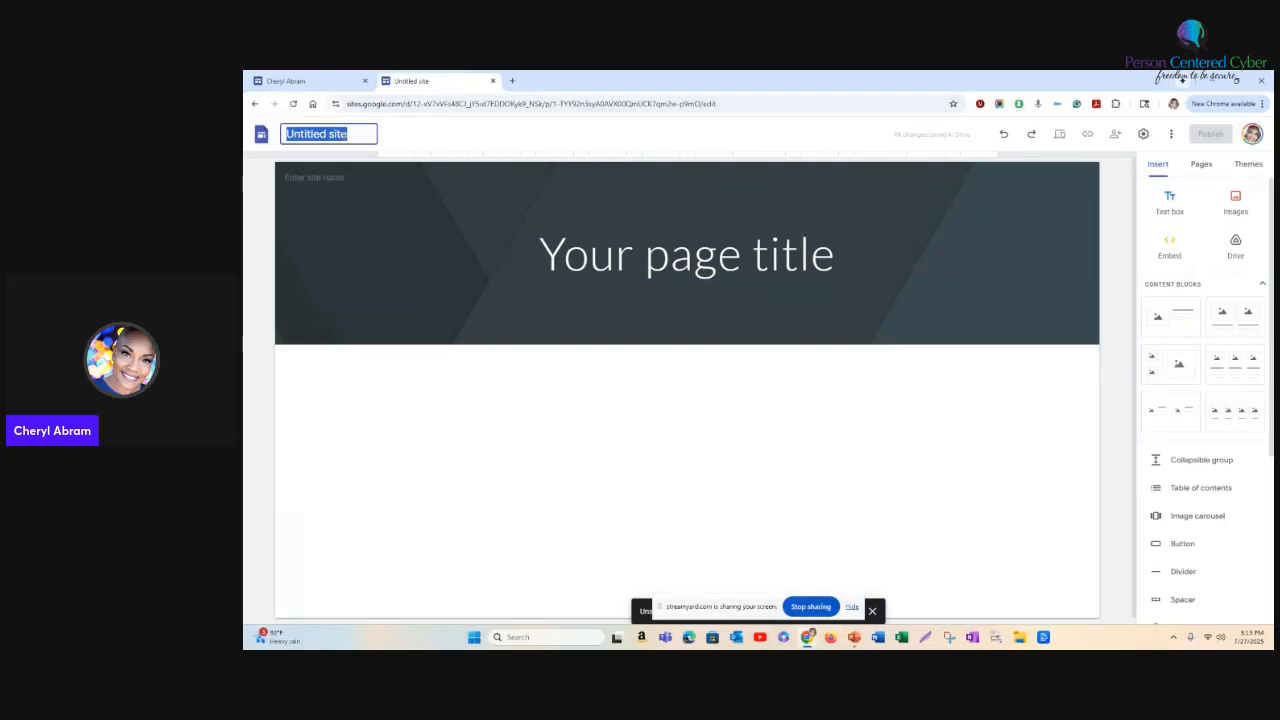
text(Cher)
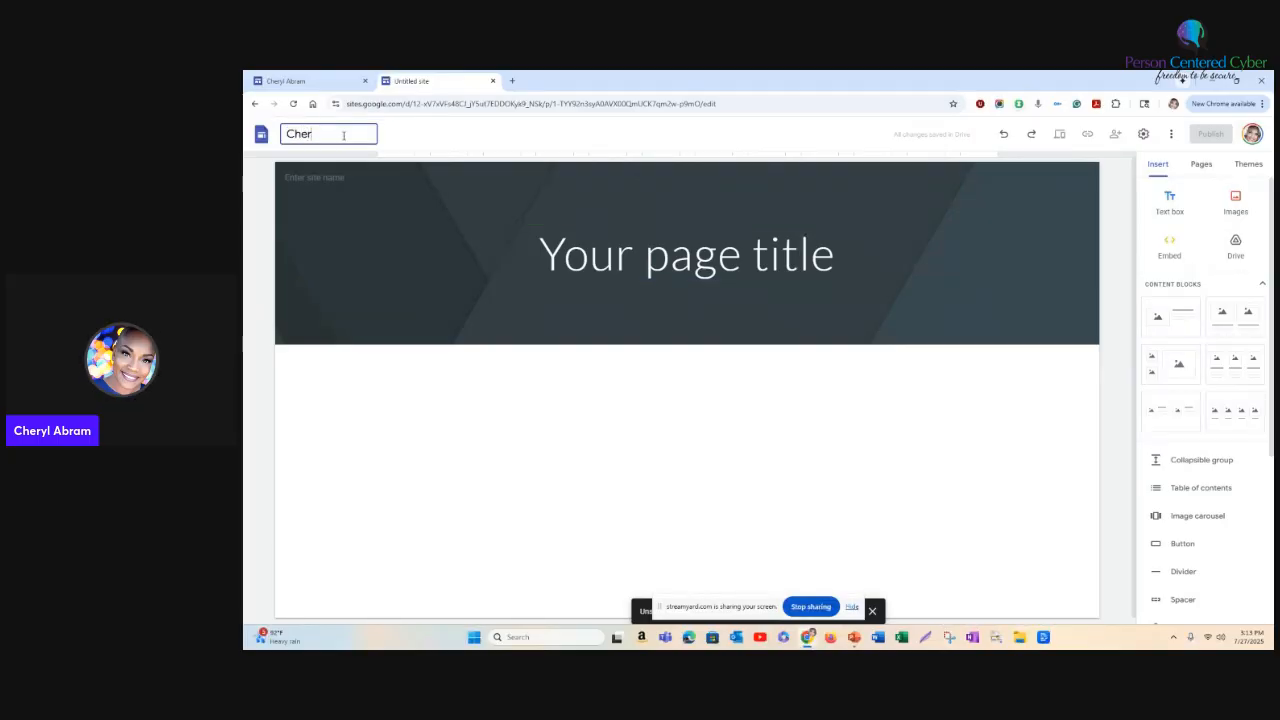
text(yll's Site)
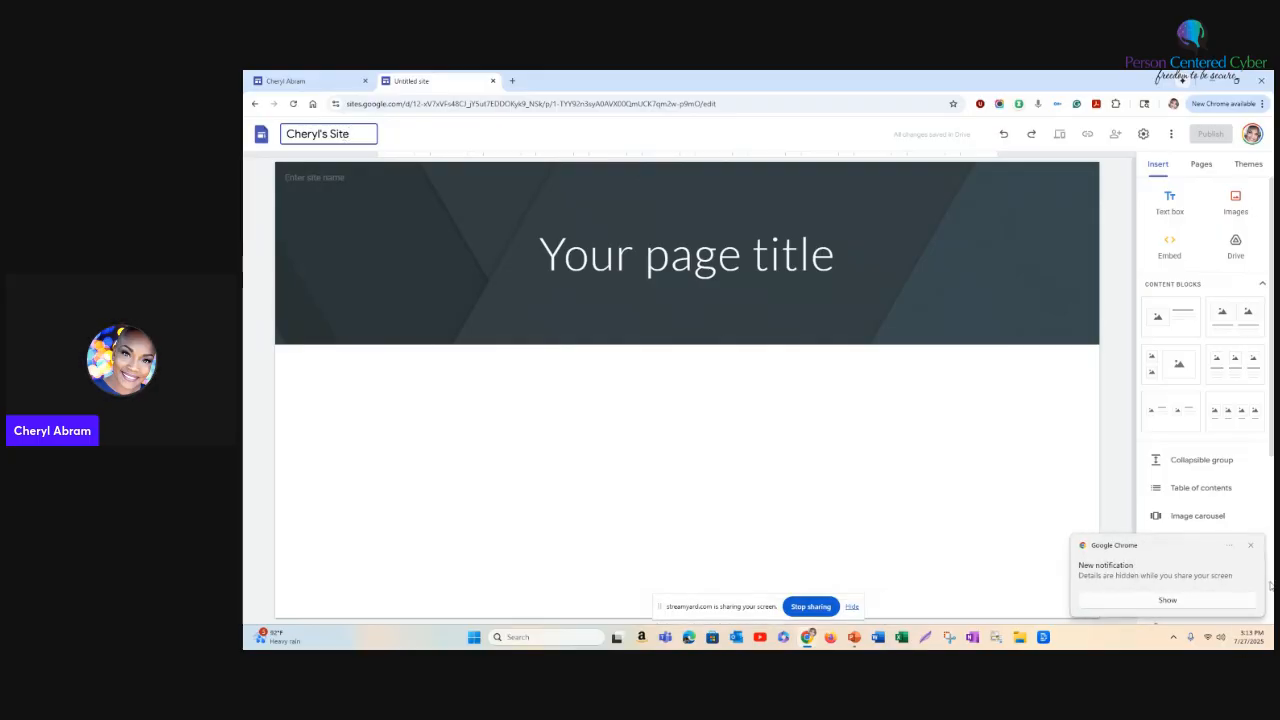
click(1250, 546)
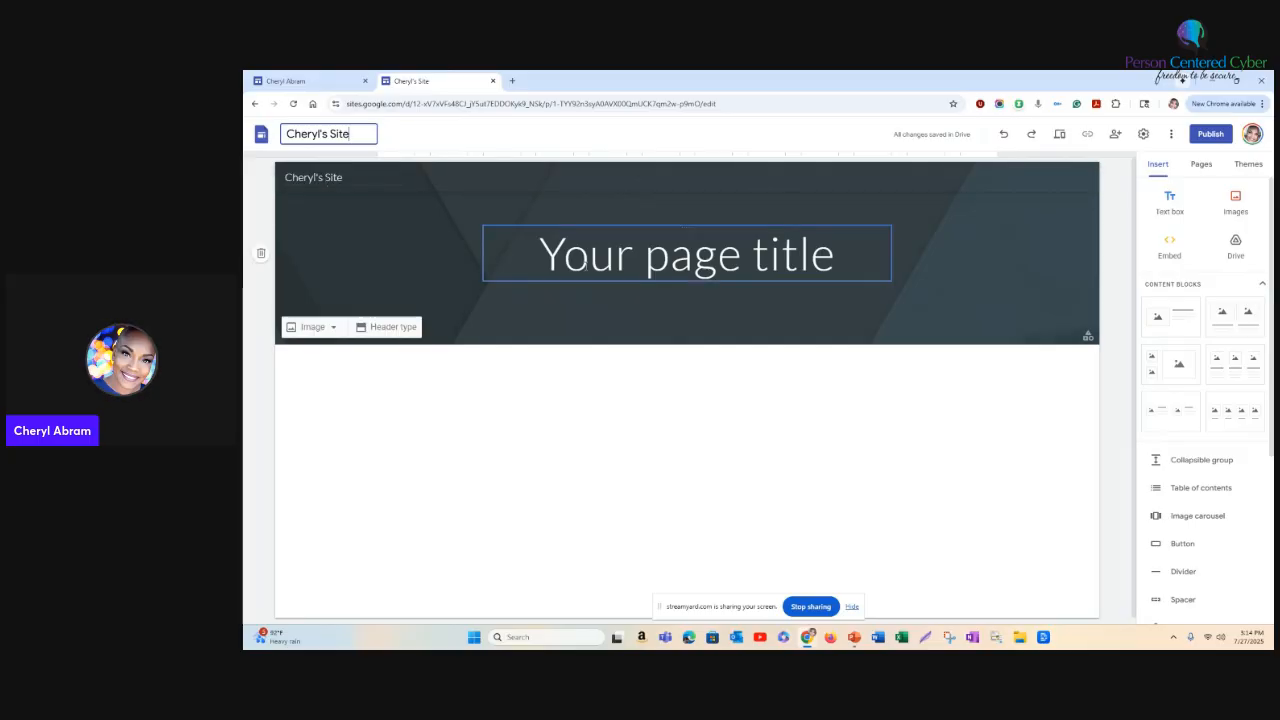
- Replace the placeholder page title in the header with "Welcome to My Portfolio"
click(693, 254)
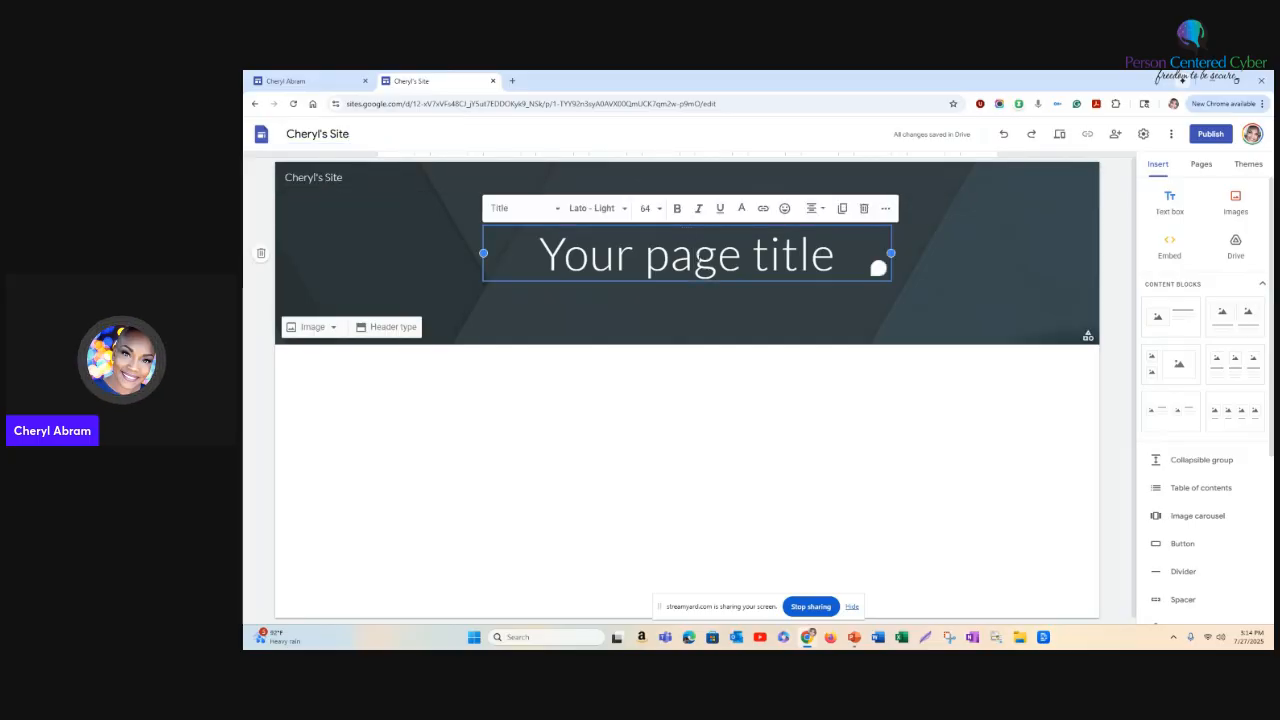
drag(540, 254, 836, 256)
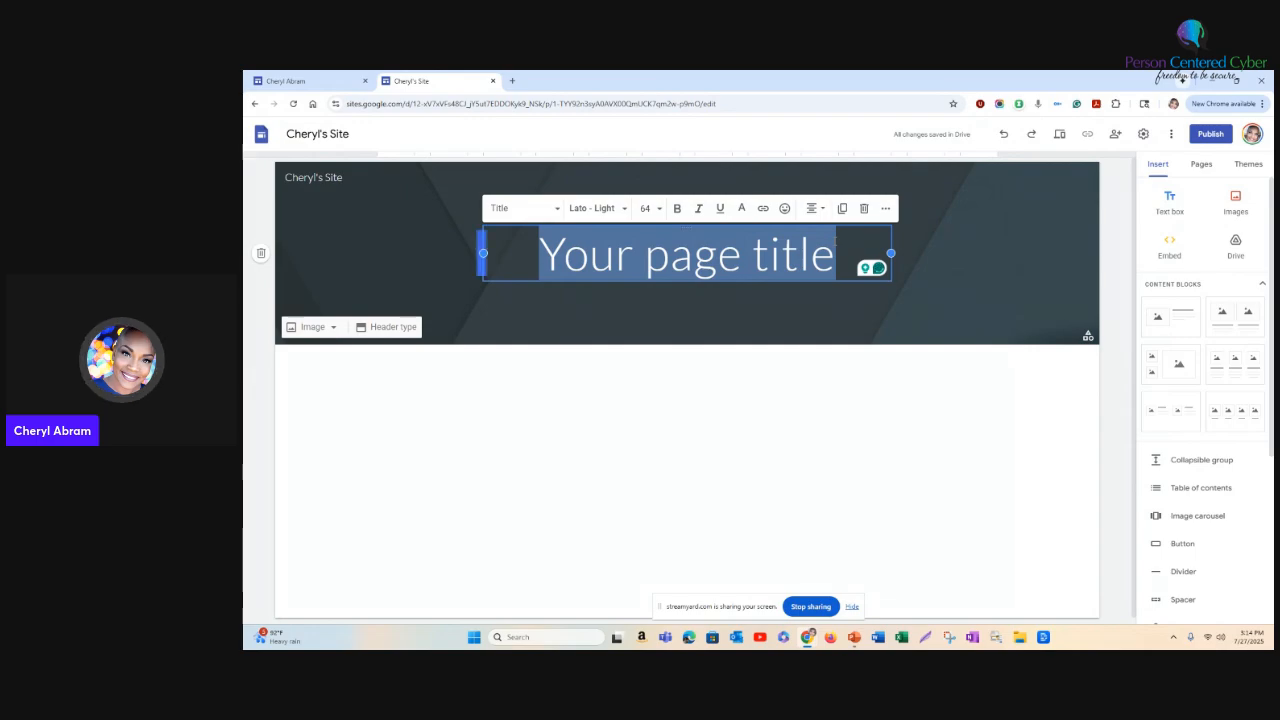
text(Wel)
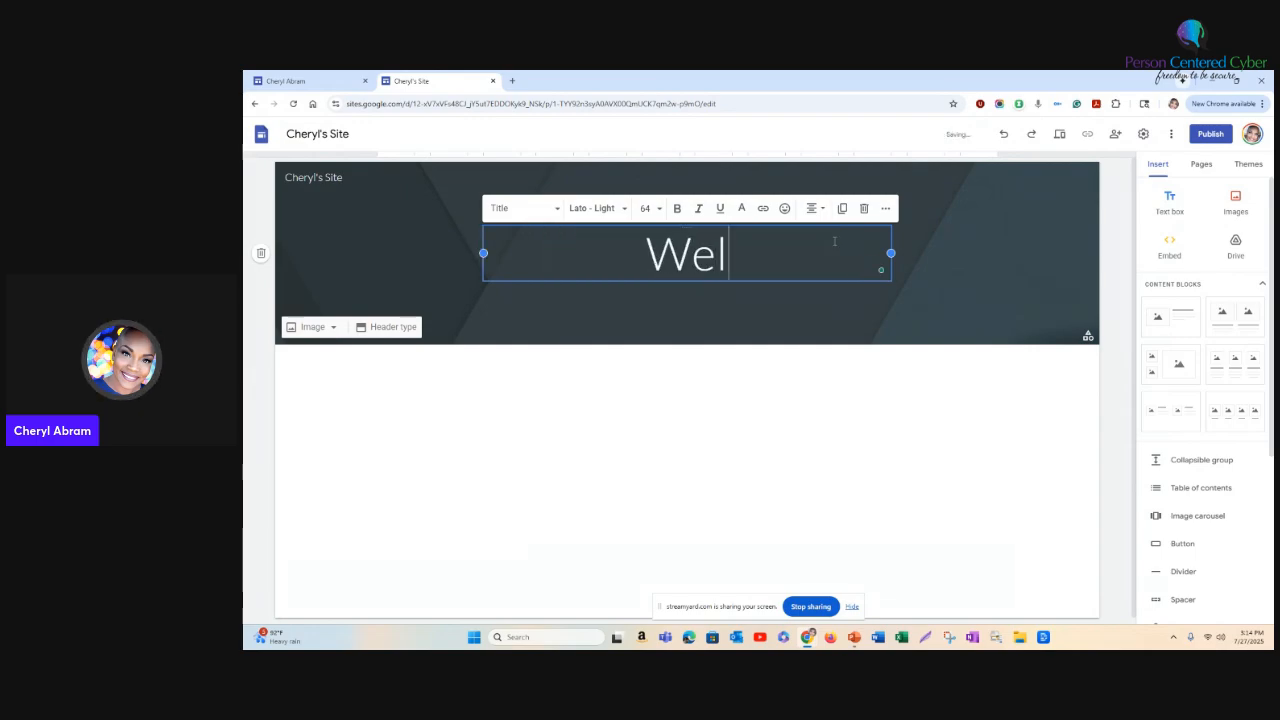
text(come to My Por)
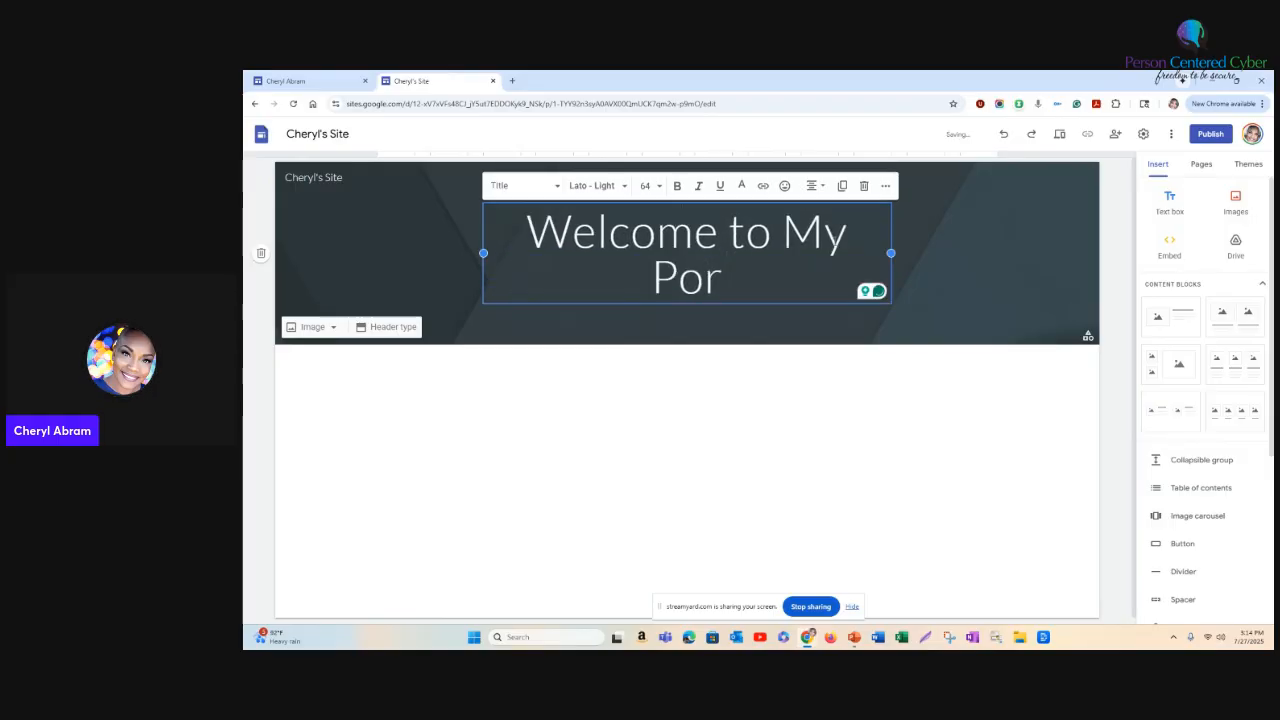
text(tfolio)
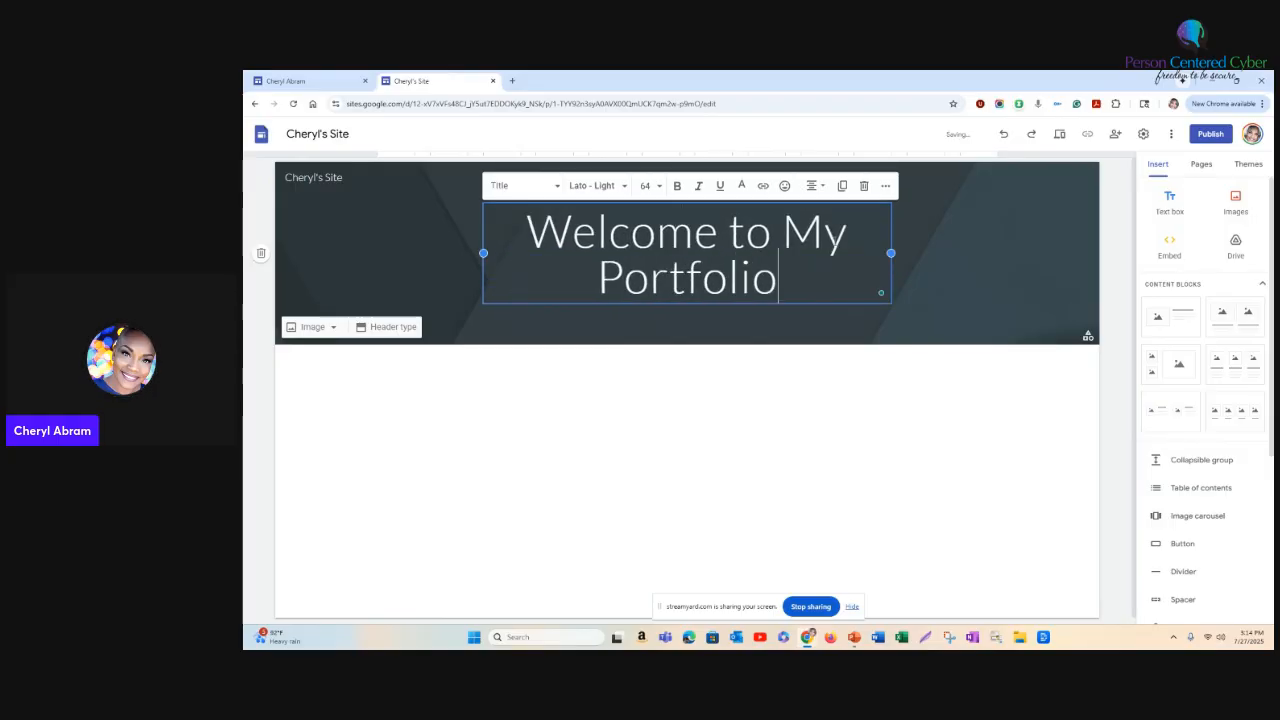
click(868, 407)
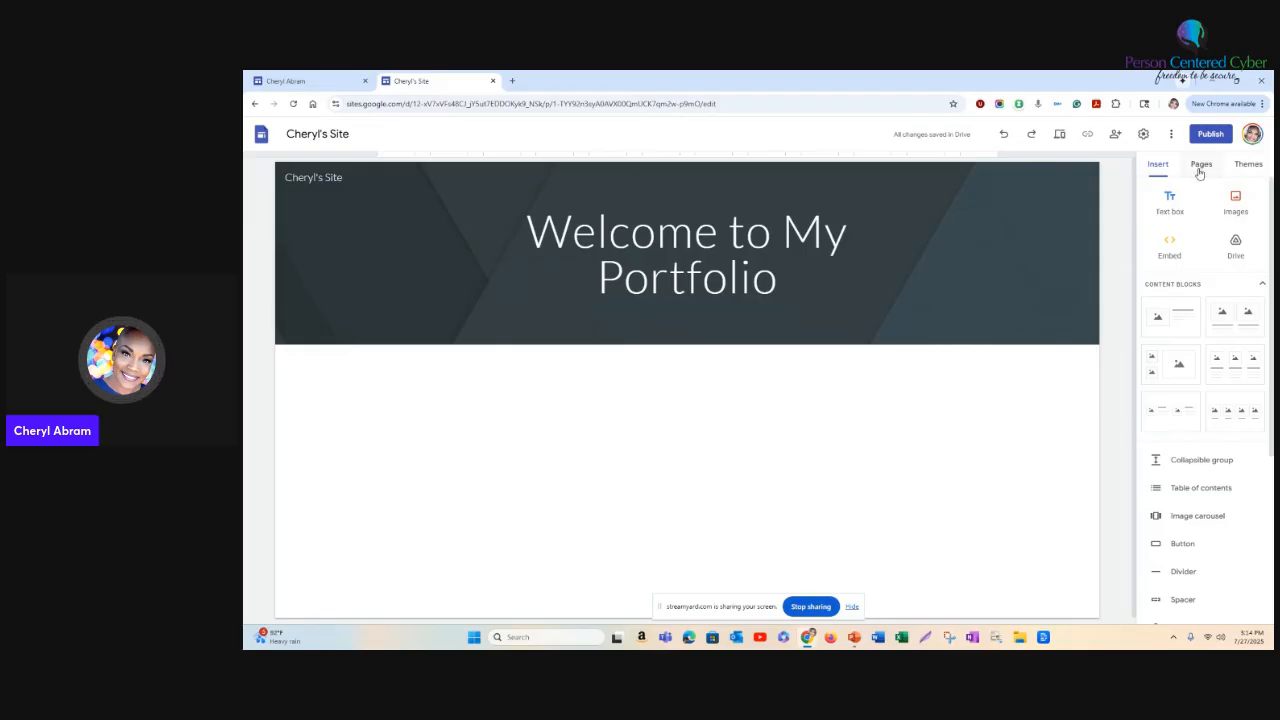
- Try the Simple theme's pink, green, purple and black colour variants, ending back on blue
click(1249, 167)
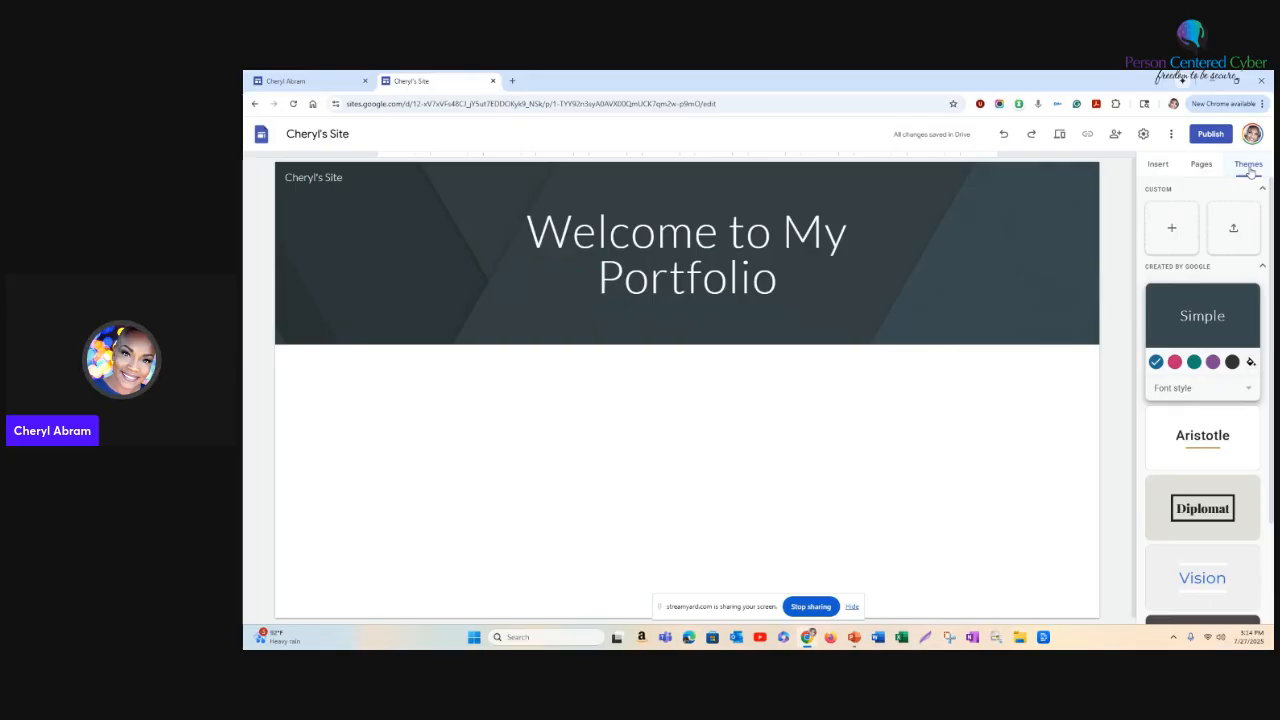
click(1176, 363)
click(1194, 362)
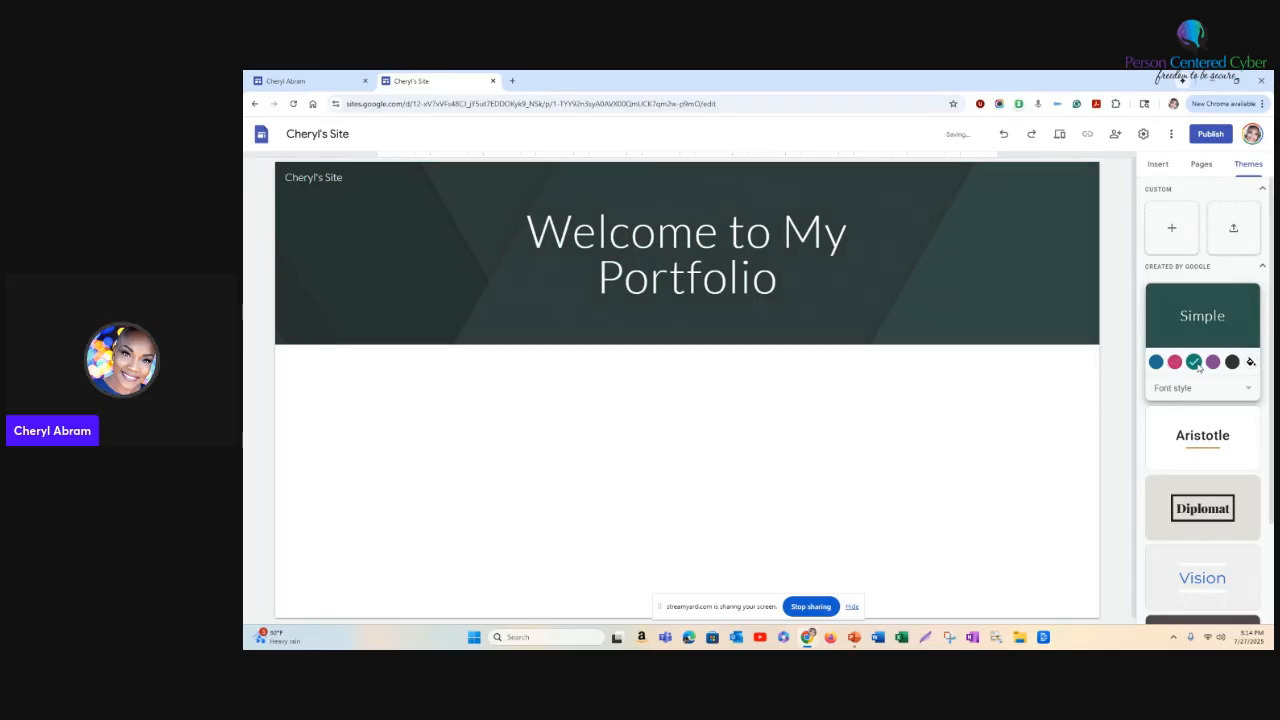
click(1214, 363)
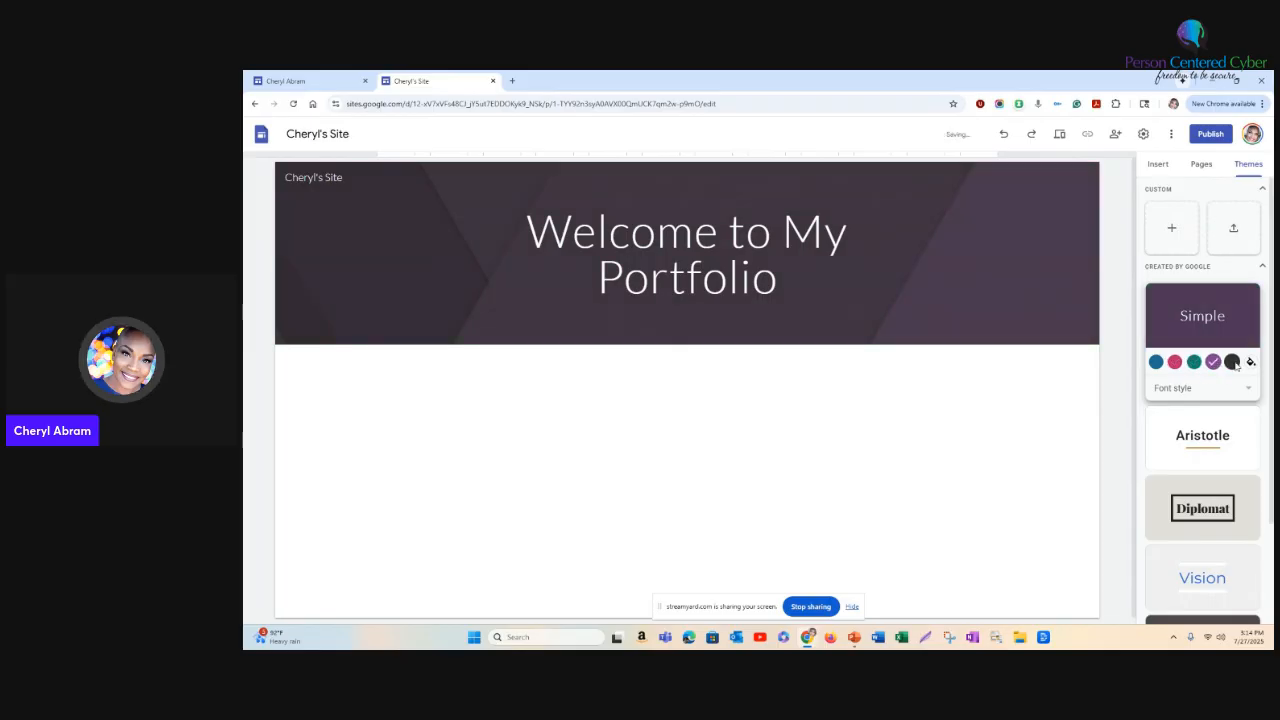
click(1233, 363)
click(1156, 363)
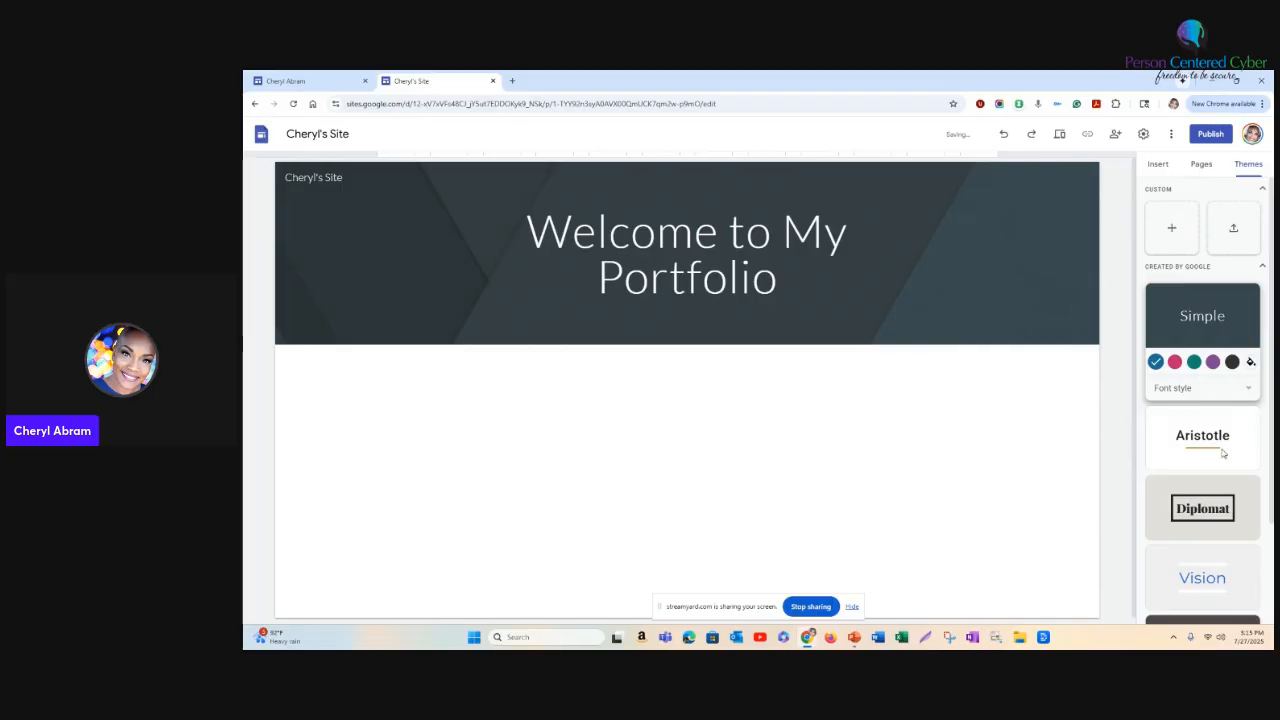
- Try the Aristotle and Diplomat themes on the site
scroll(1210, 440, down, 2)
click(1202, 335)
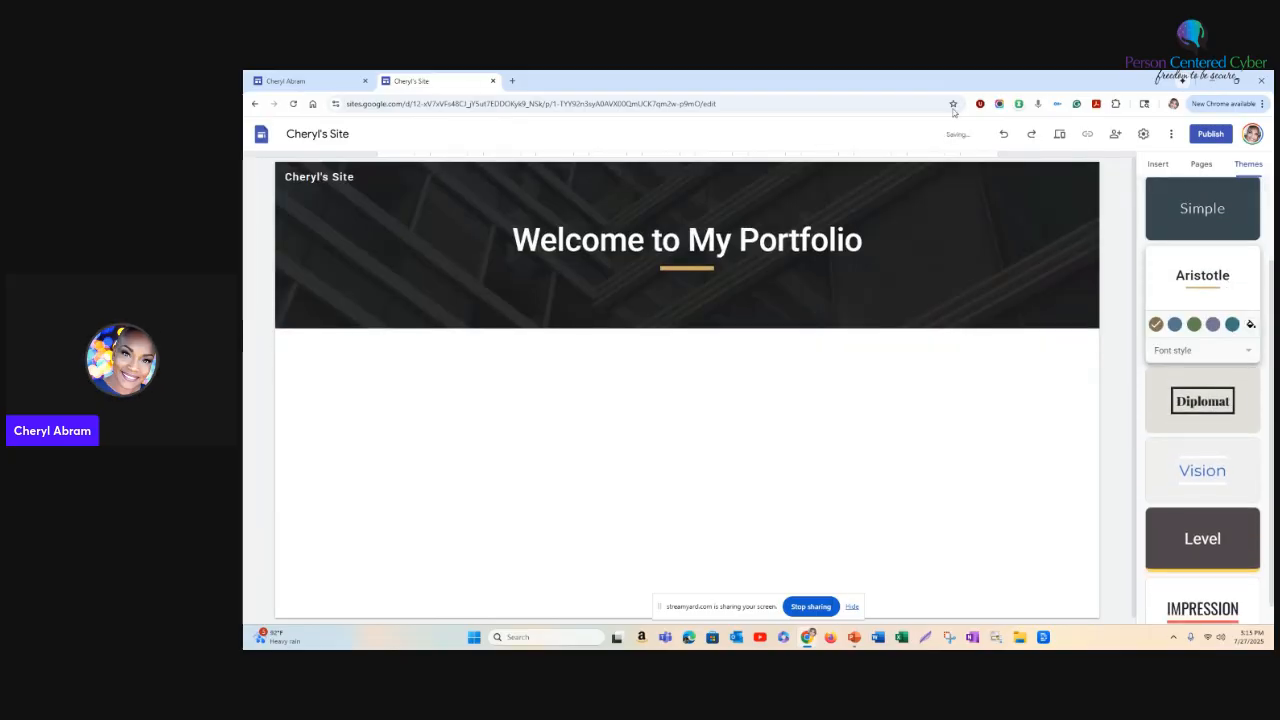
click(1226, 420)
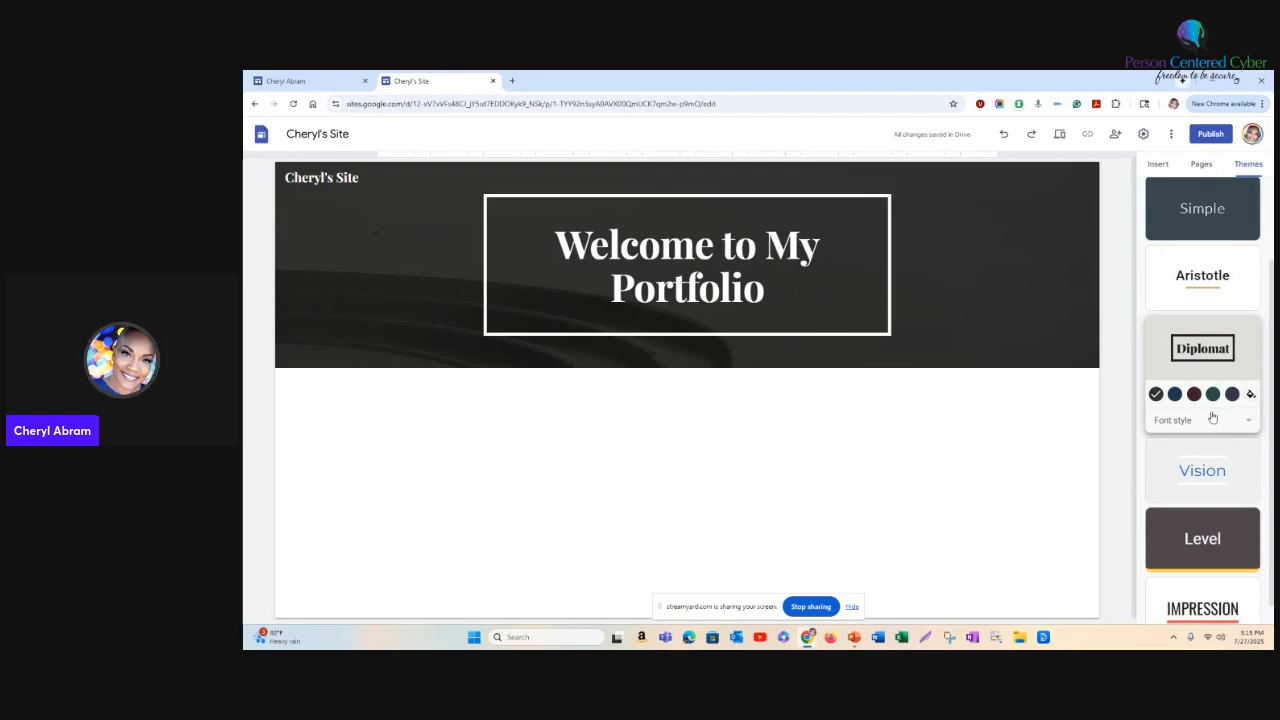
- Apply the Simple theme to the site with its purple colour variant
scroll(1213, 417, up, 2)
click(1228, 321)
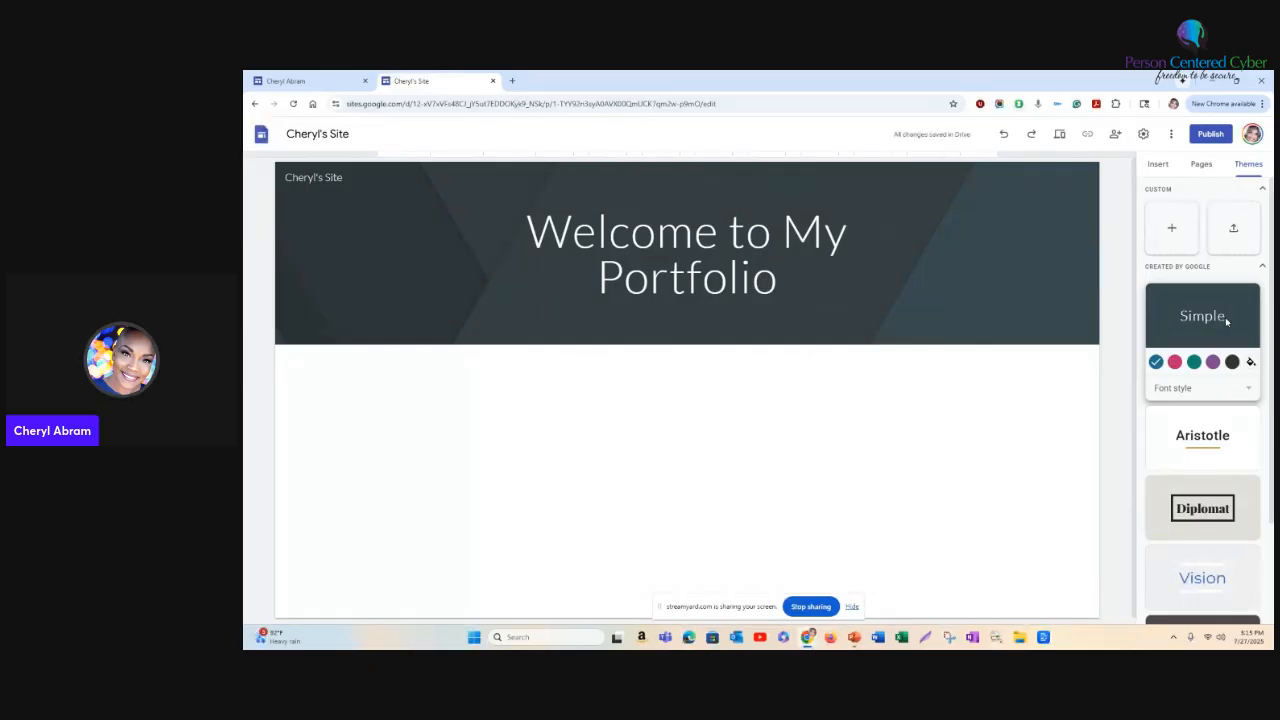
click(1213, 361)
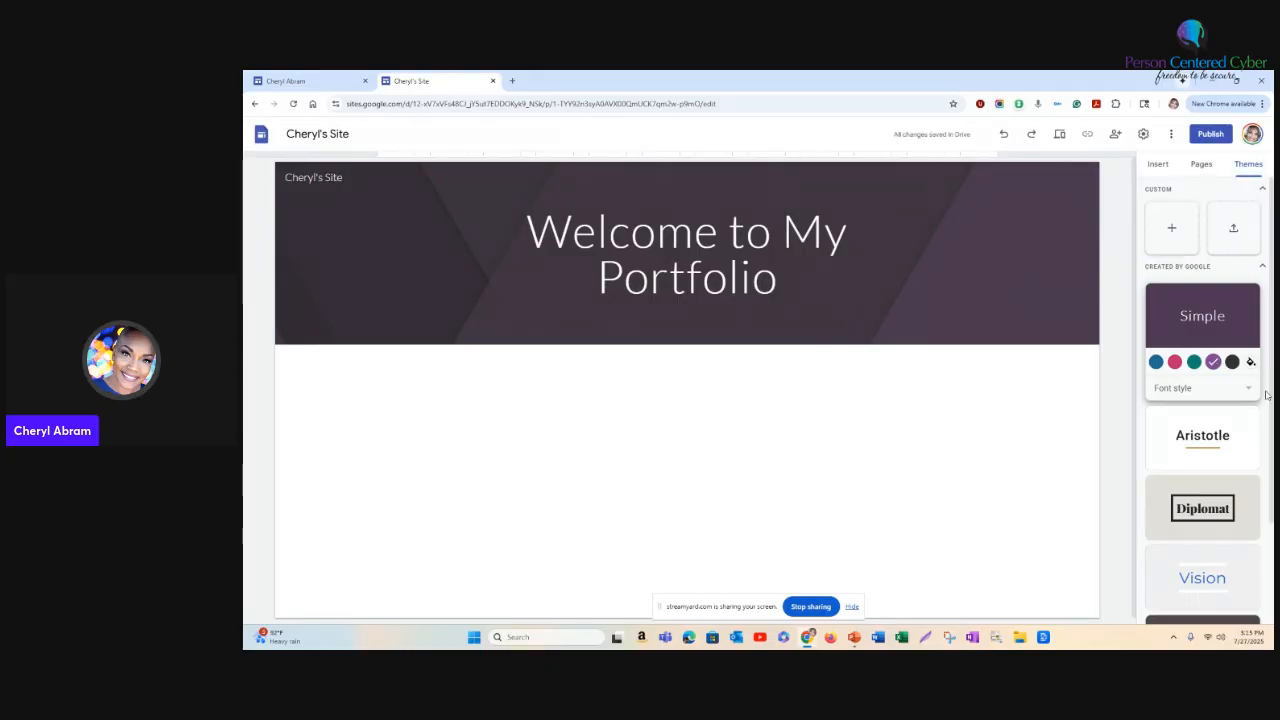
- Look over the insertable elements and bring up the site's page list
click(1204, 166)
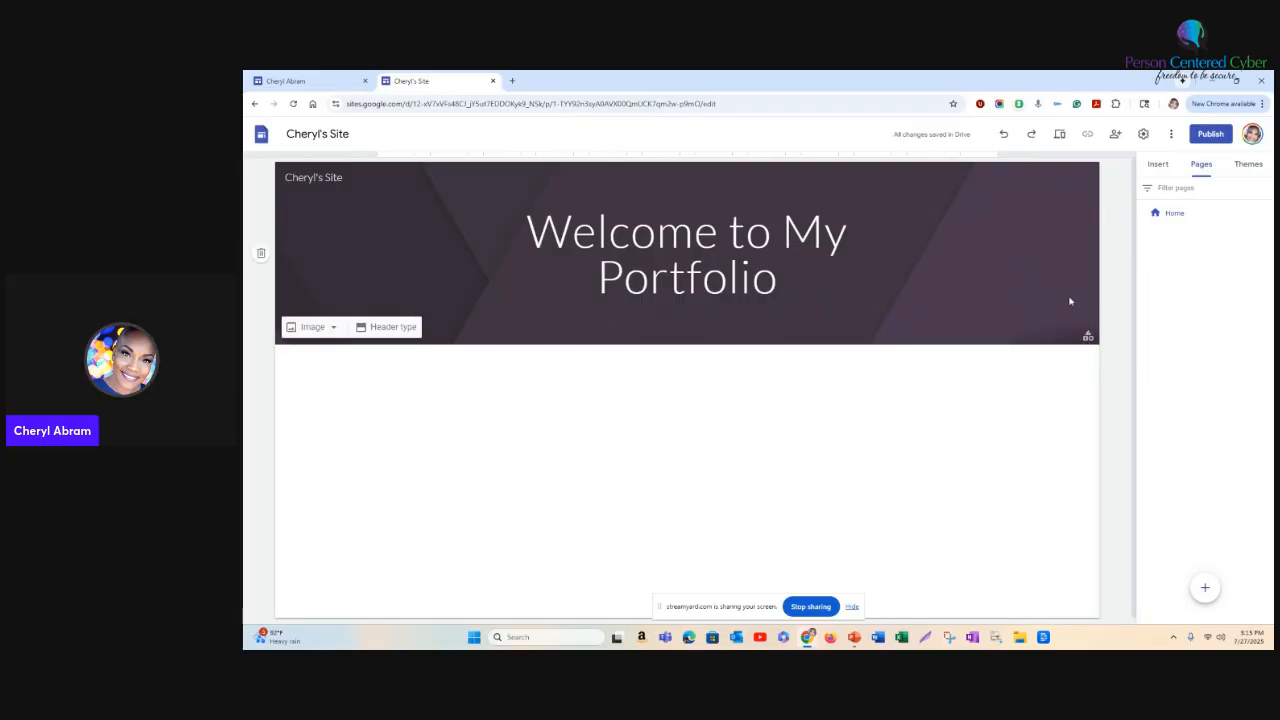
click(1160, 166)
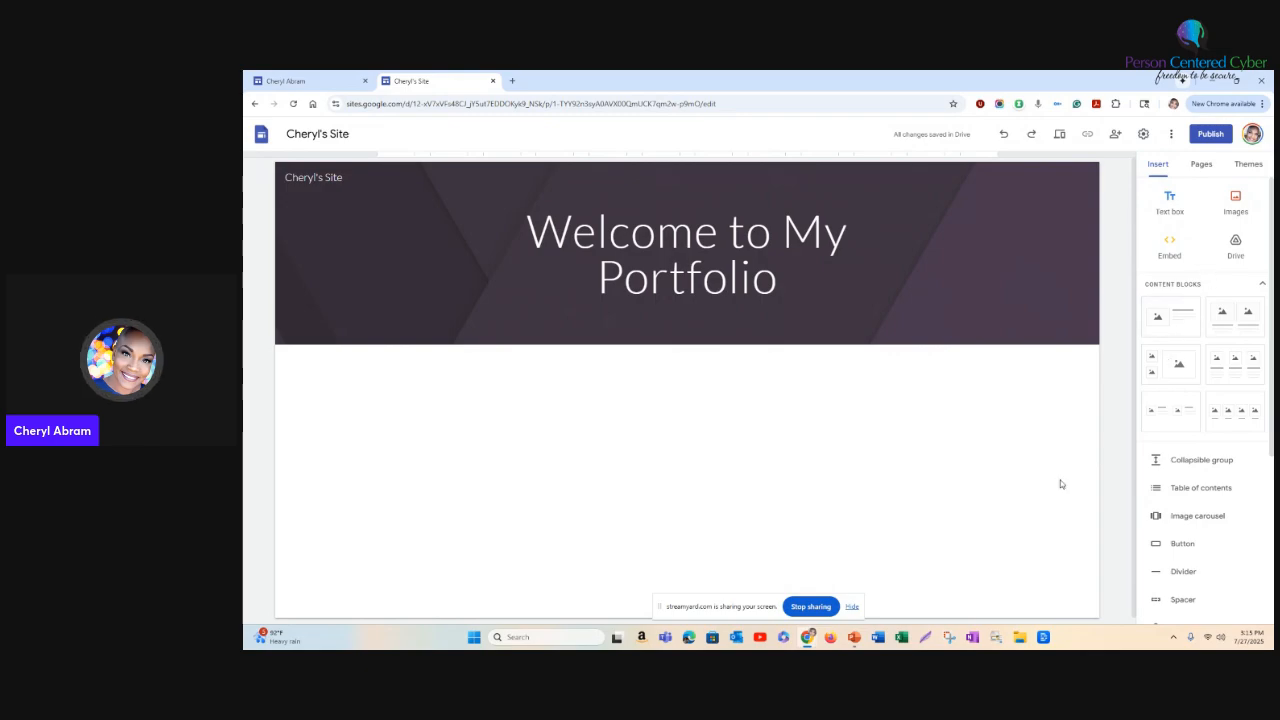
click(1210, 167)
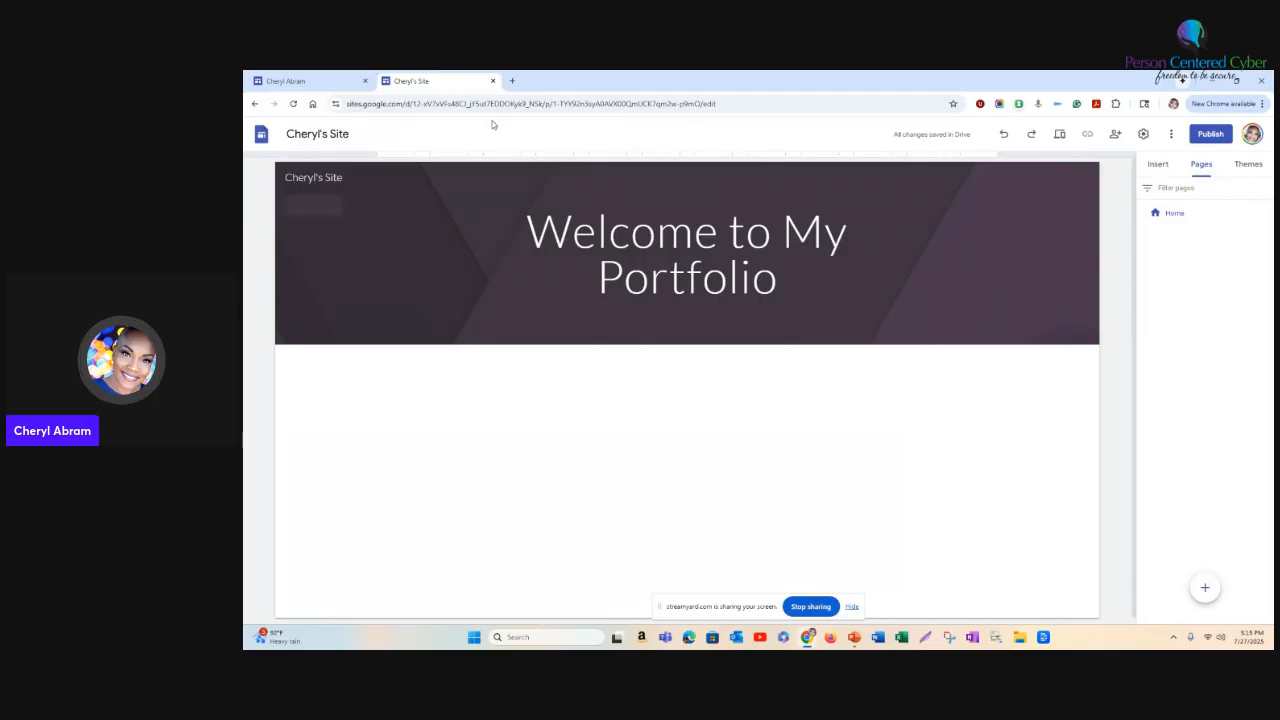
- Switch to the Cyber Work Portfolio site and review its introduction page from the header down to the organizations section
click(330, 78)
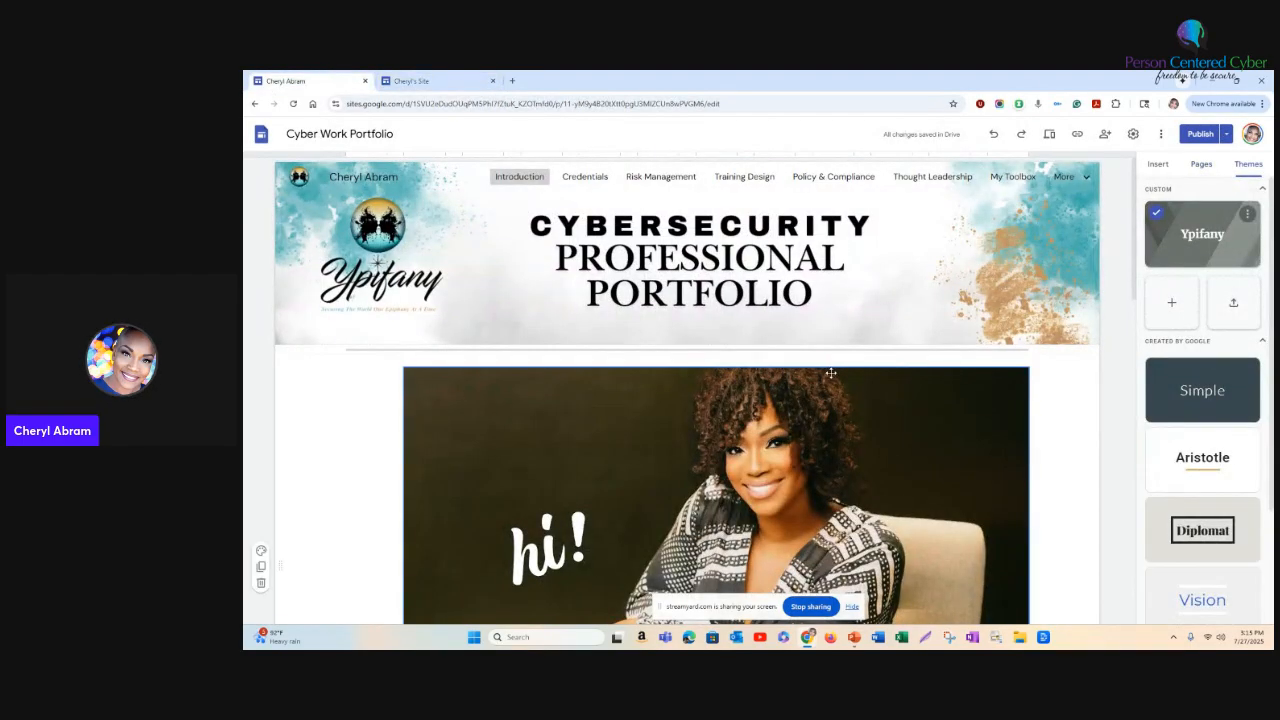
scroll(857, 380, down, 2)
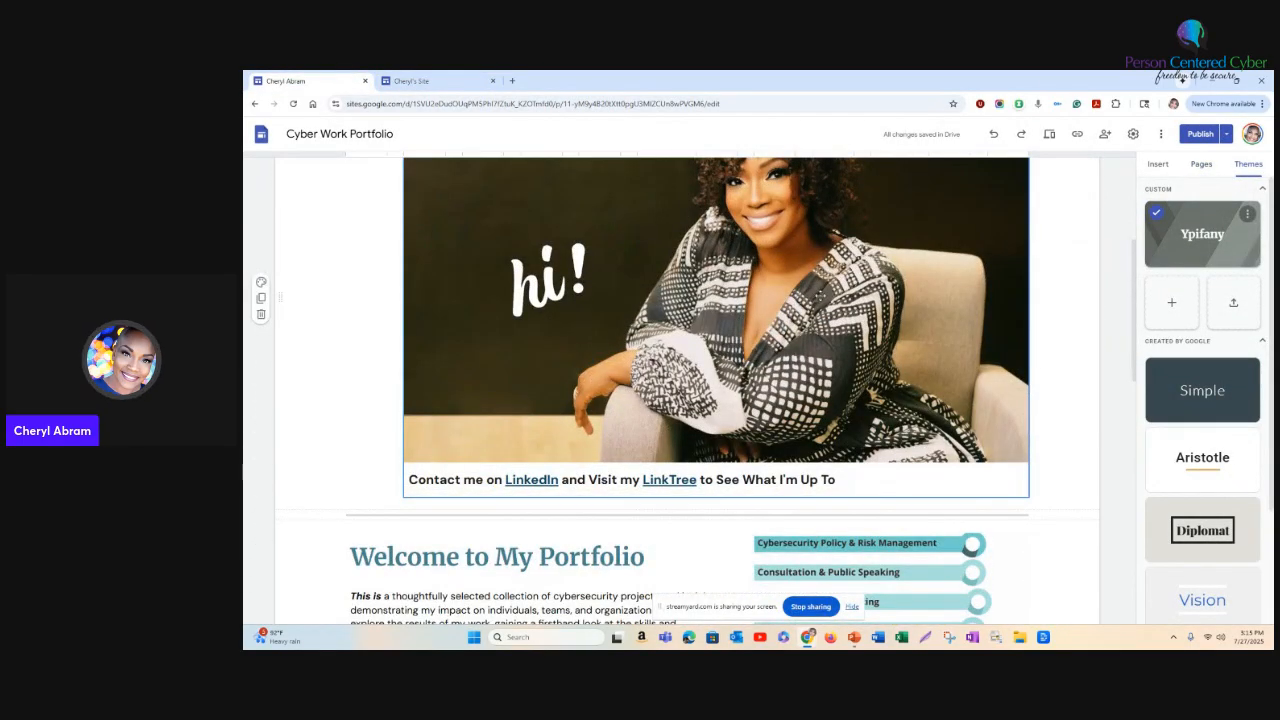
scroll(810, 311, down, 2)
scroll(810, 311, down, 1)
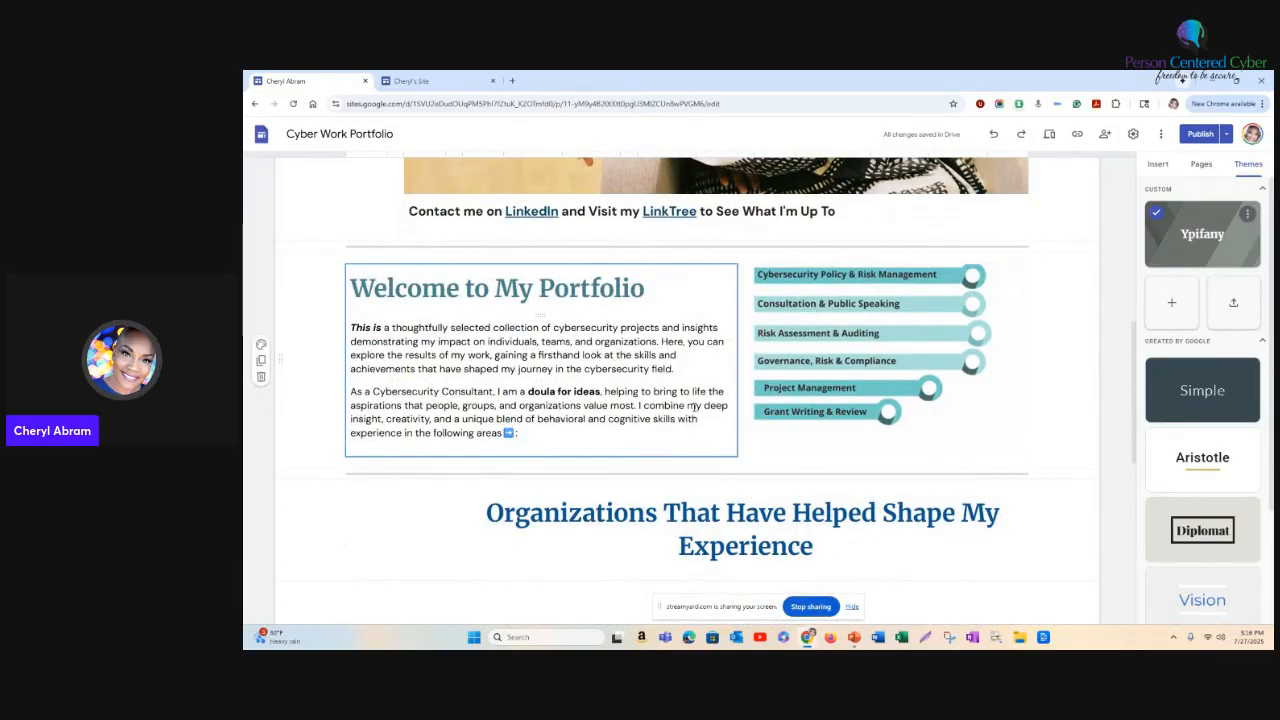
scroll(693, 406, down, 2)
scroll(700, 399, down, 1)
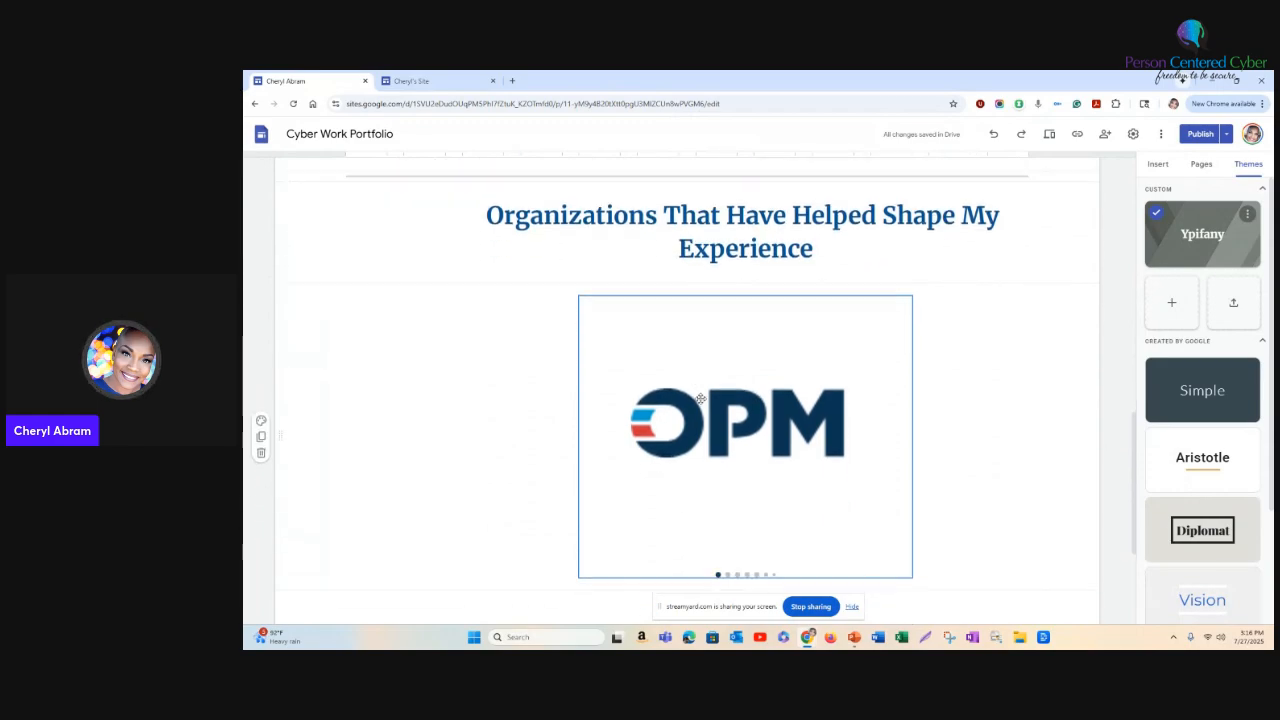
scroll(703, 400, up, 5)
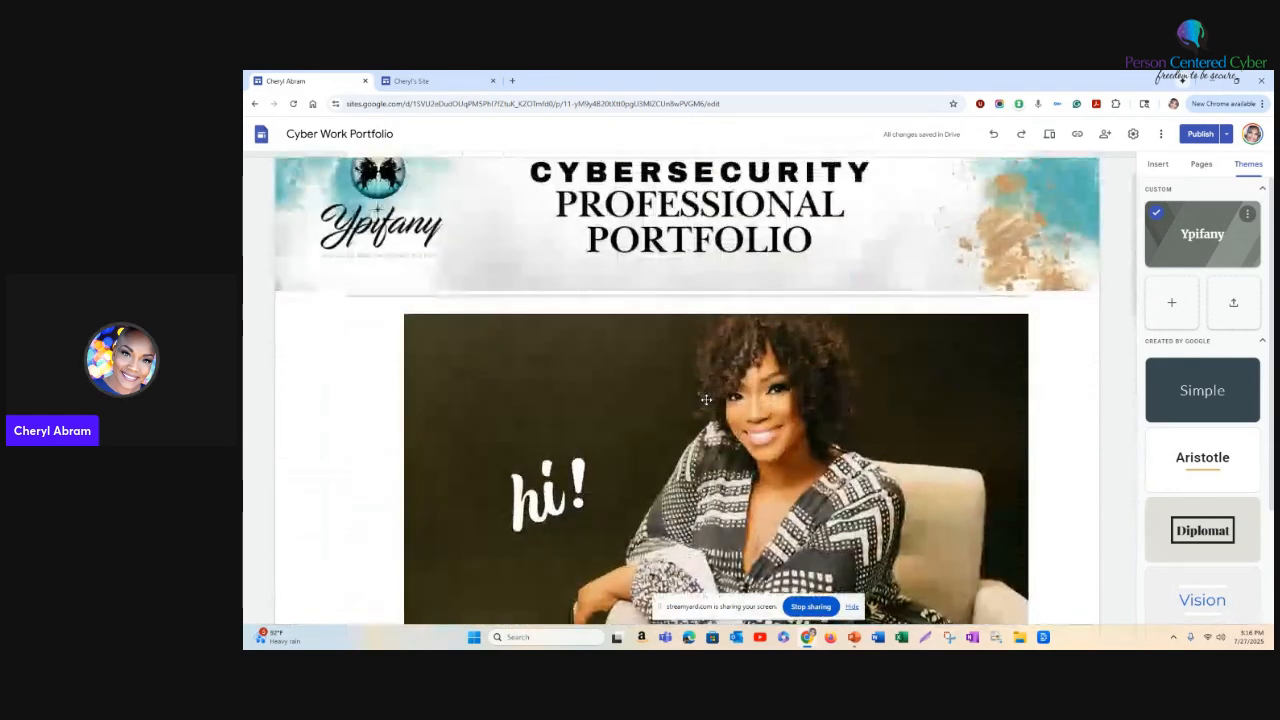
- Return to the new site and add a page named "Credentials"
click(440, 81)
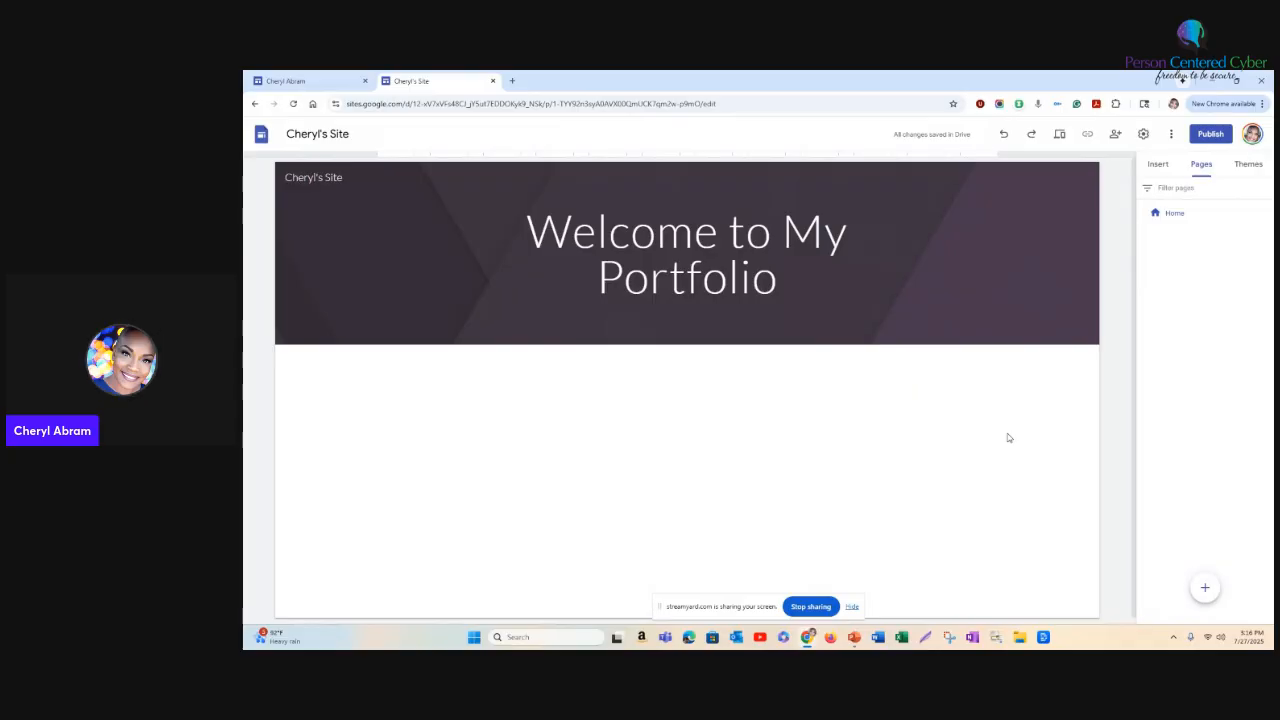
mouse_move(1205, 588)
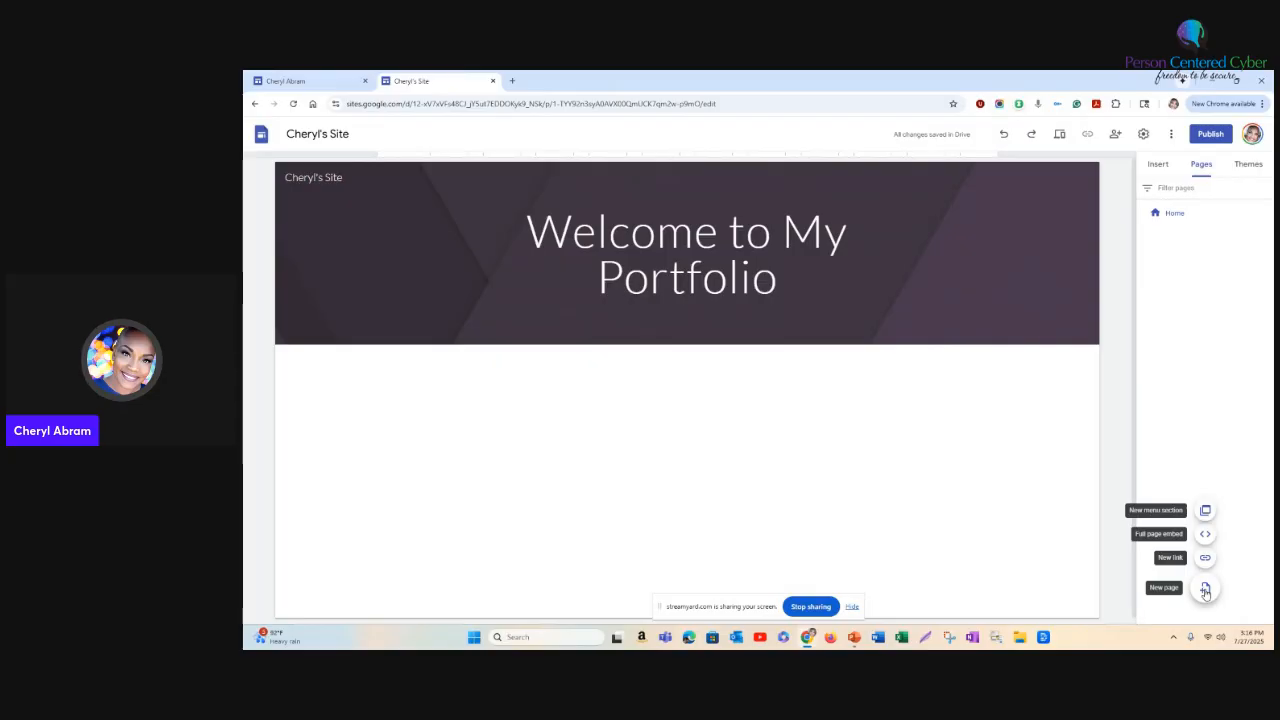
click(1205, 590)
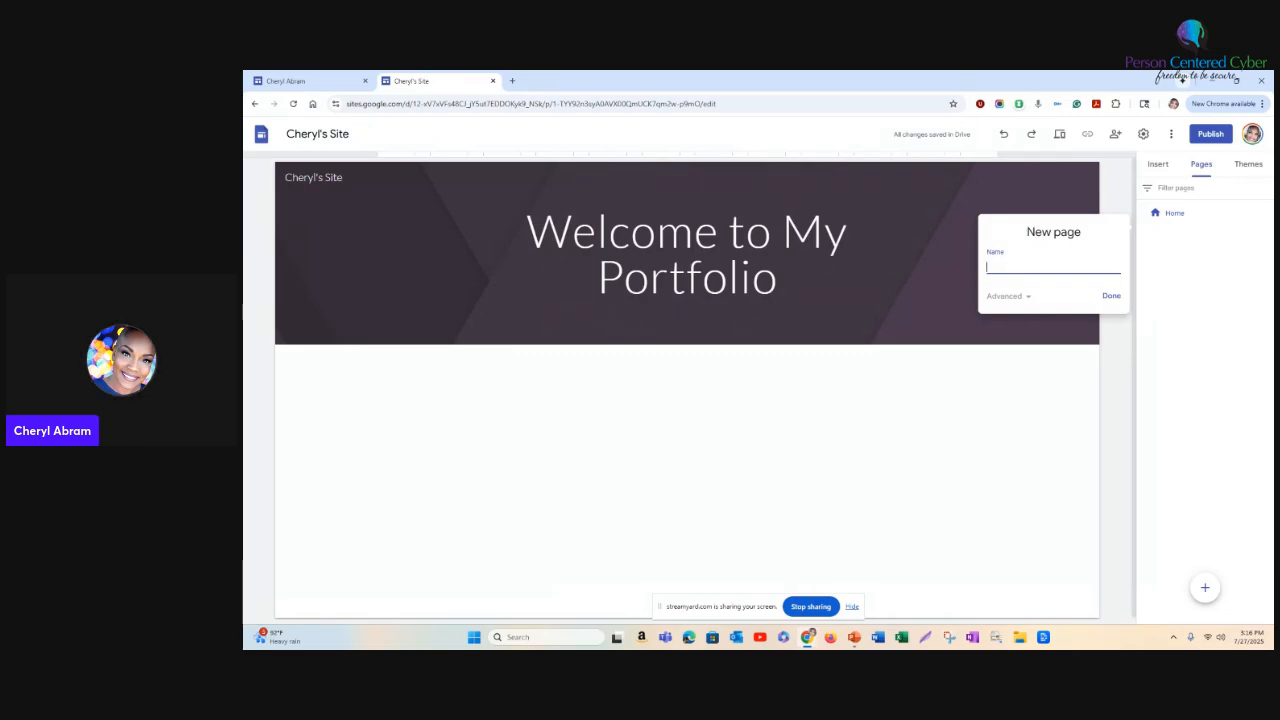
text(Credentials)
click(1111, 297)
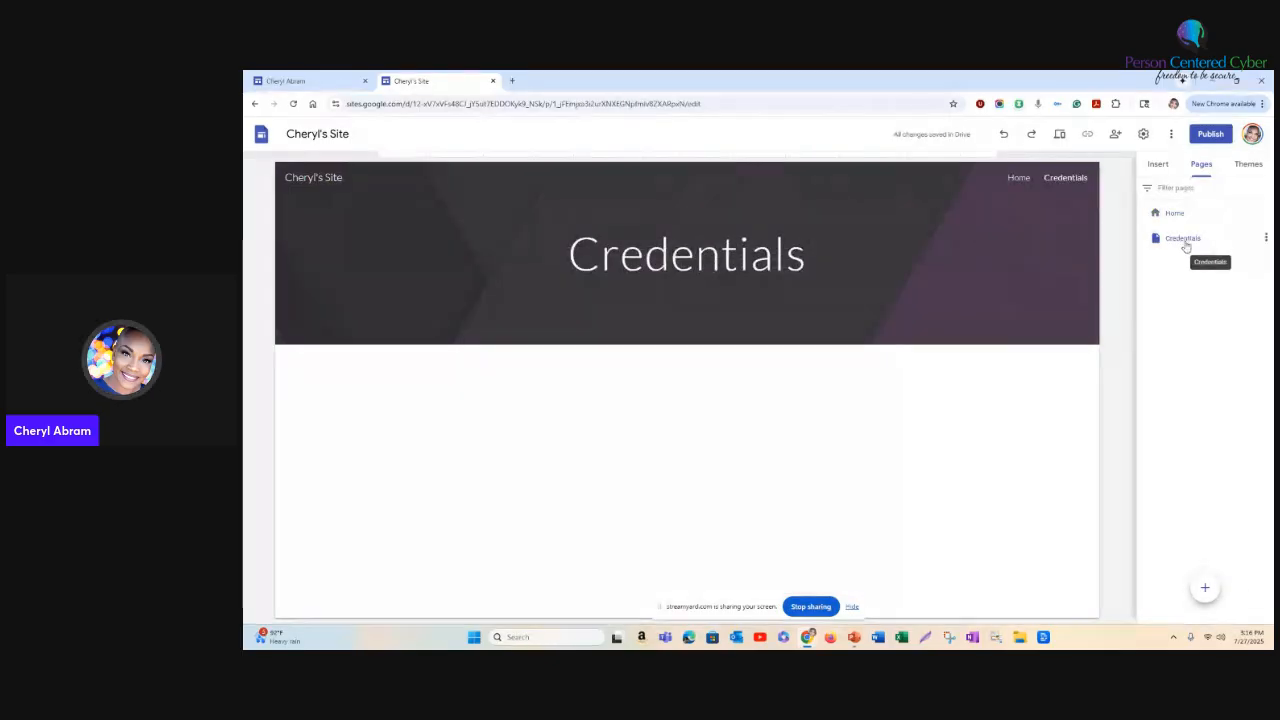
- Add another page named "Tools" and reopen the Credentials page
click(1205, 590)
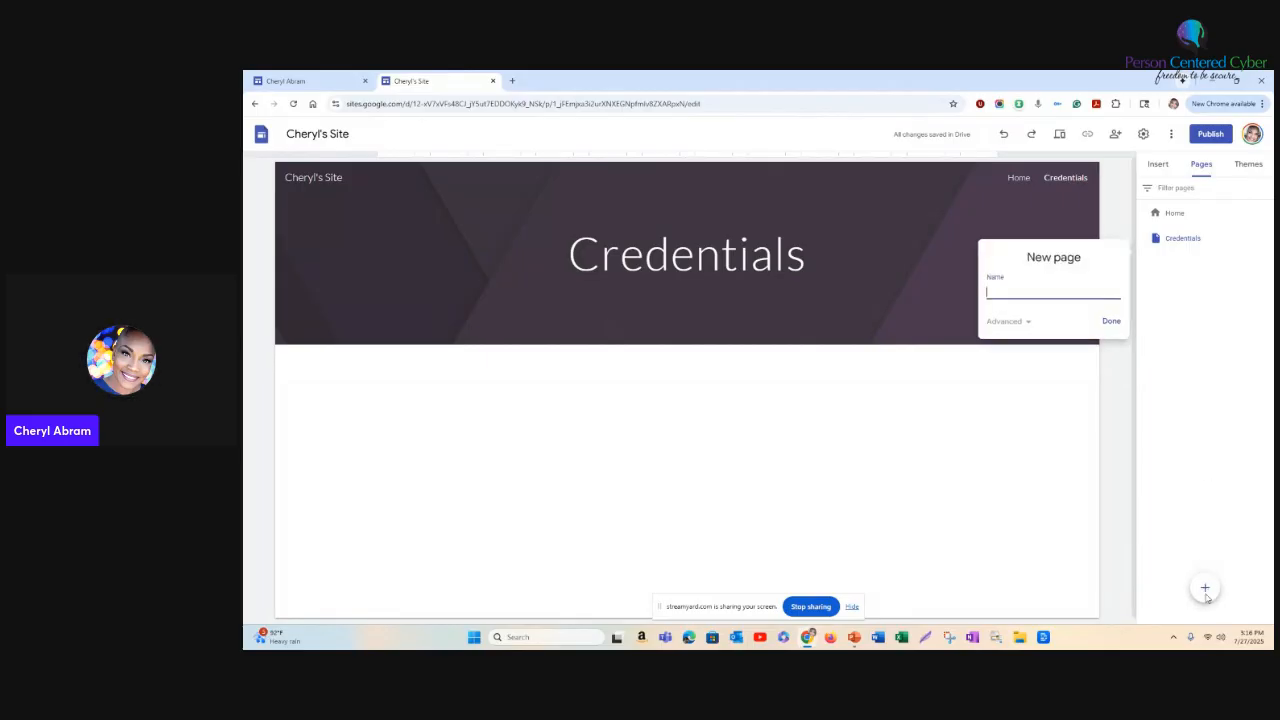
text(Tools)
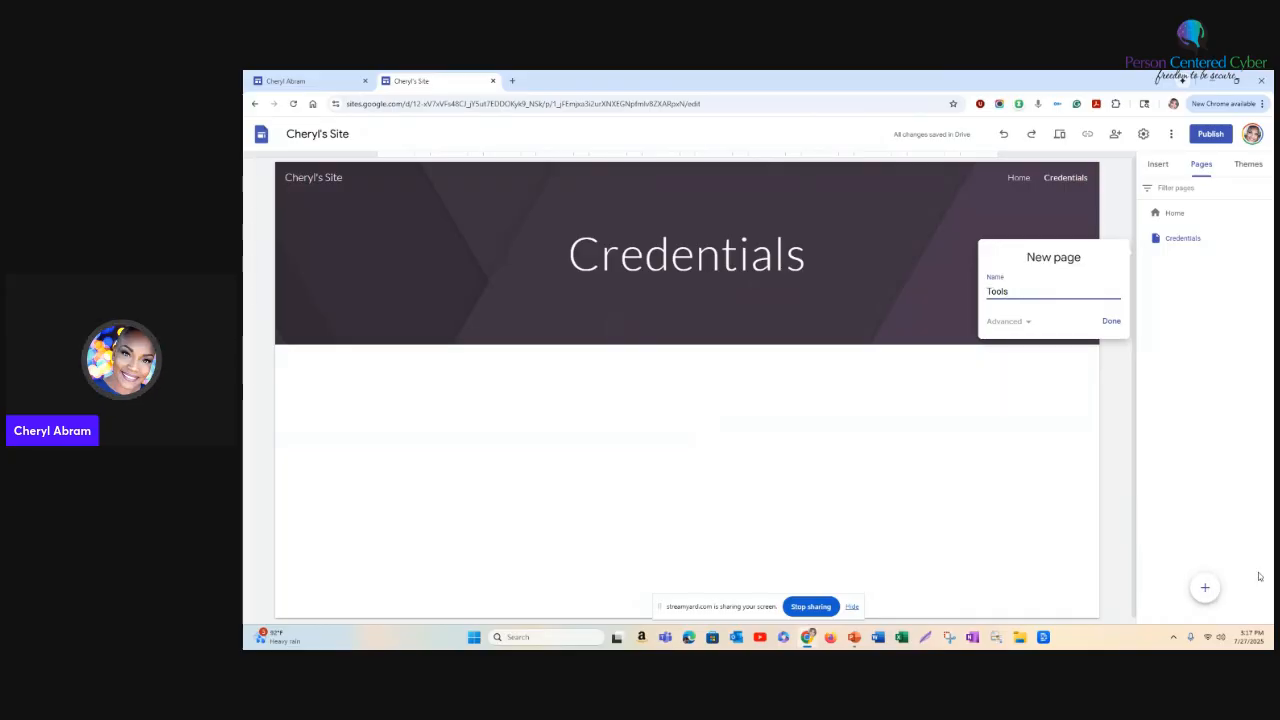
click(1112, 322)
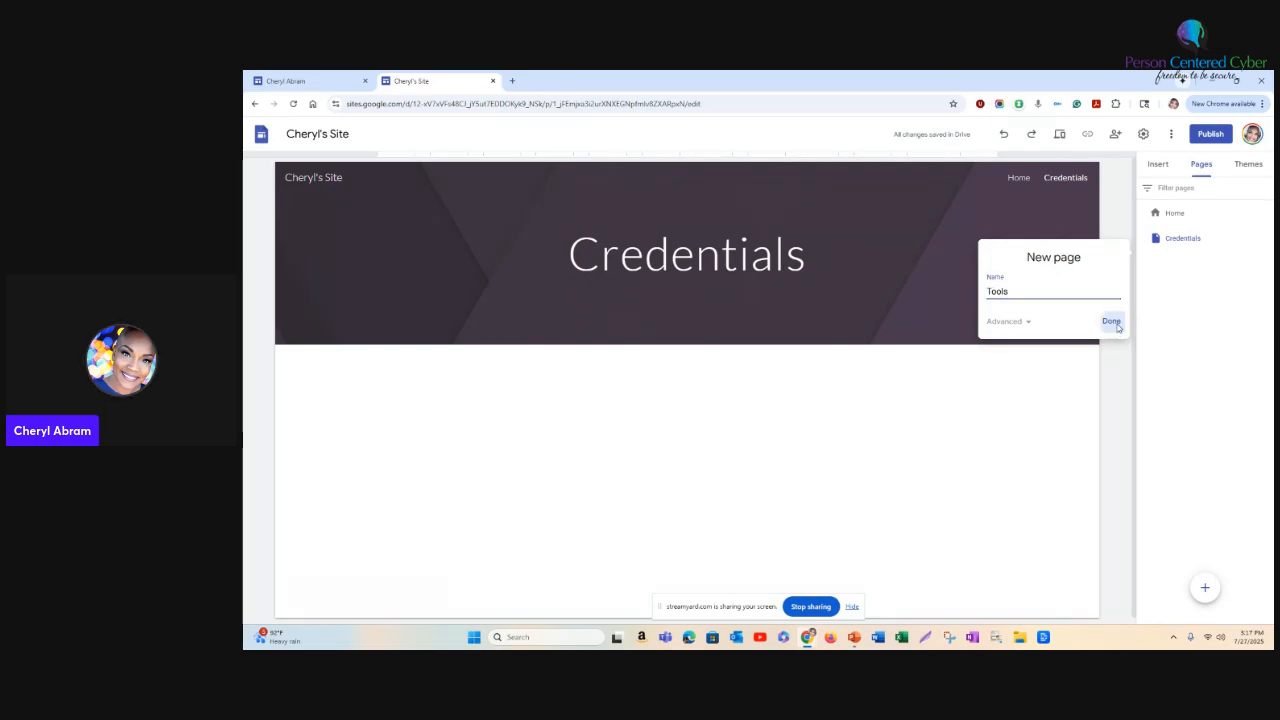
click(1190, 245)
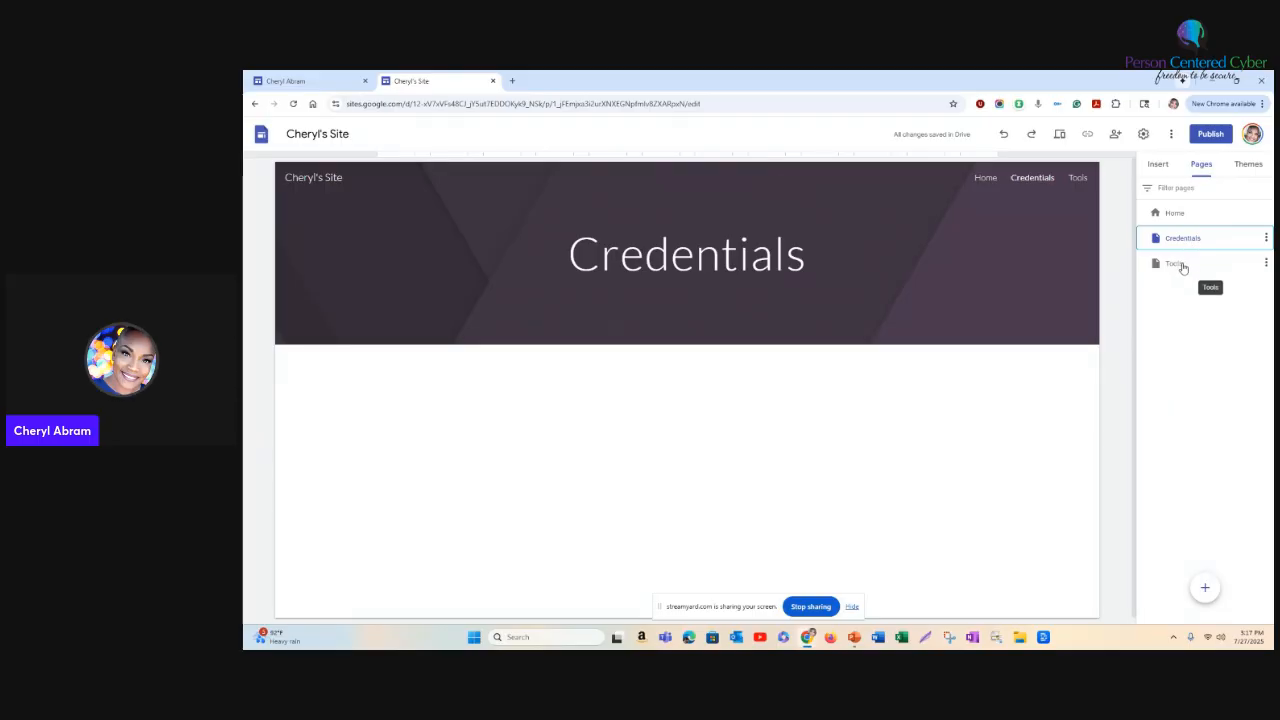
- Open the Tools page and add a new page named "Technical Skills"
click(1176, 264)
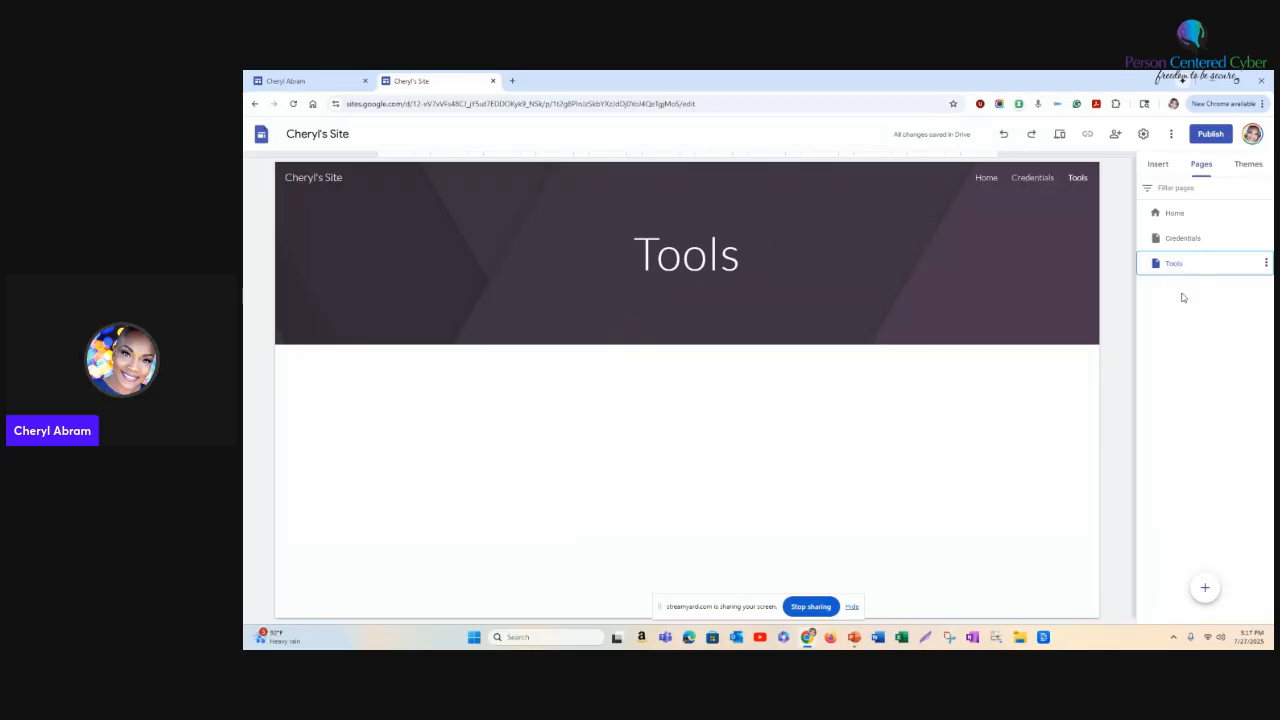
click(1205, 590)
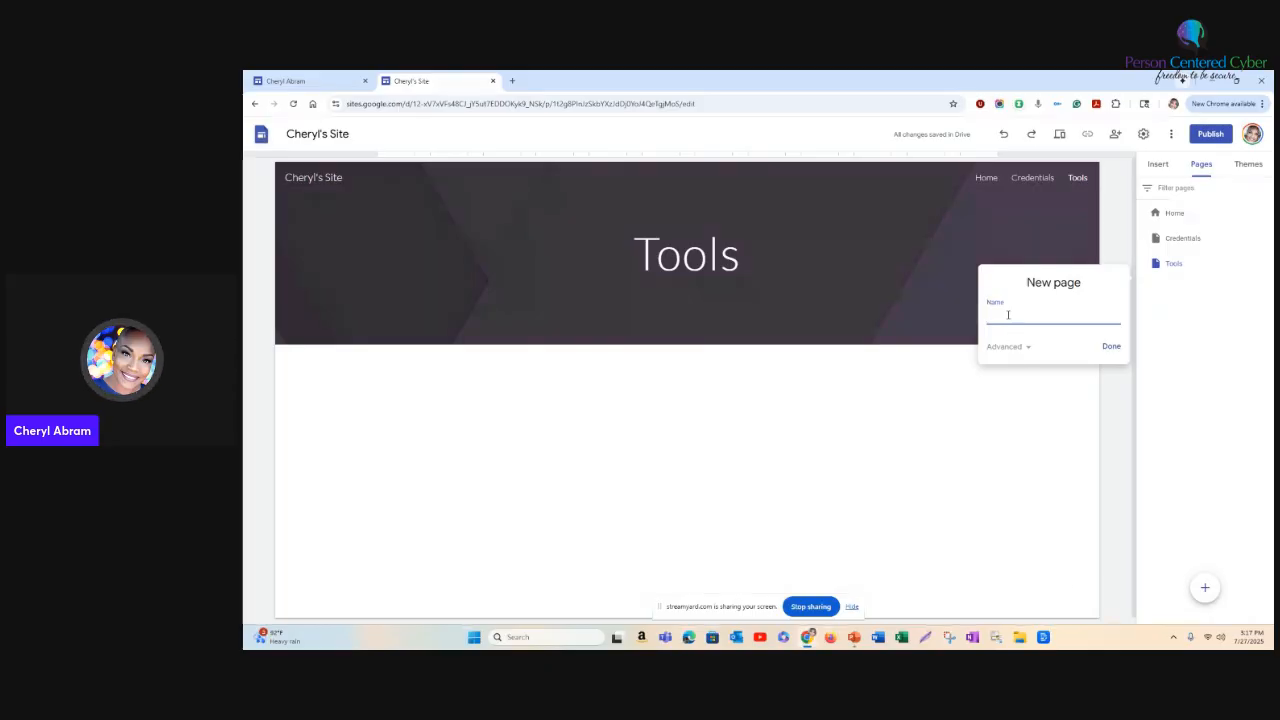
text(Technical sk)
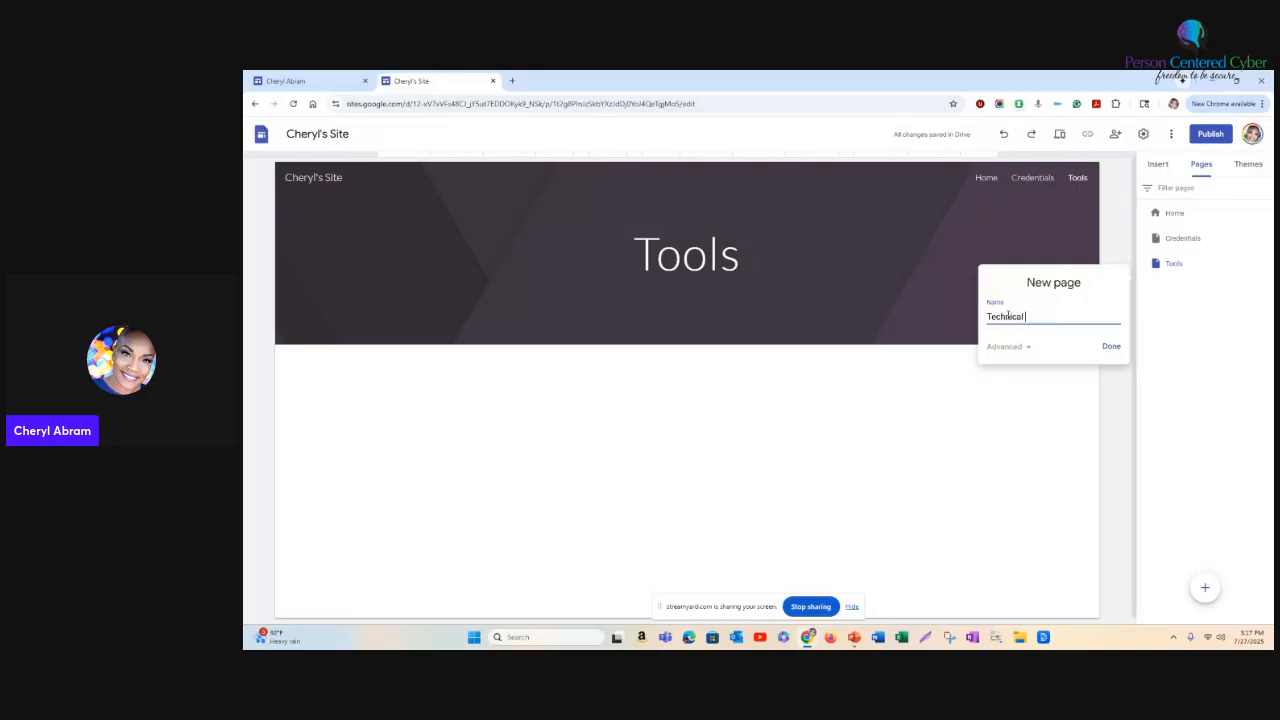
key(BackSpace)
key(BackSpace)
text(Skills)
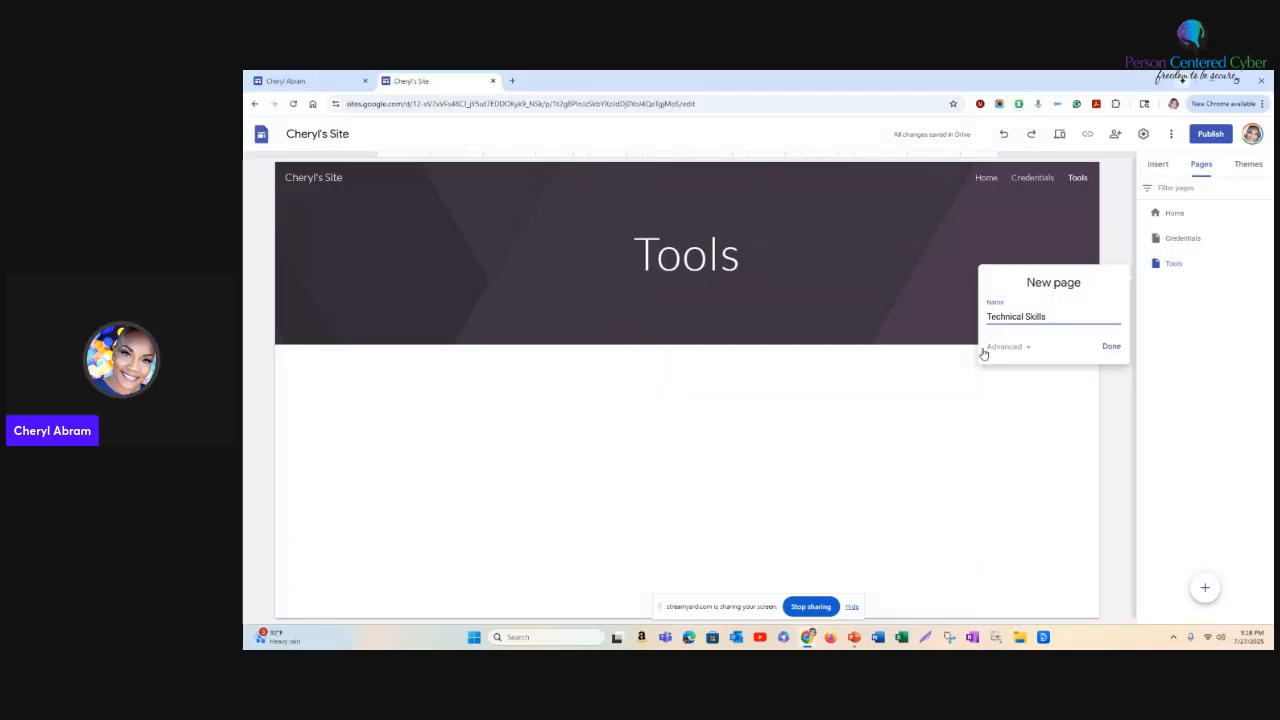
click(1111, 346)
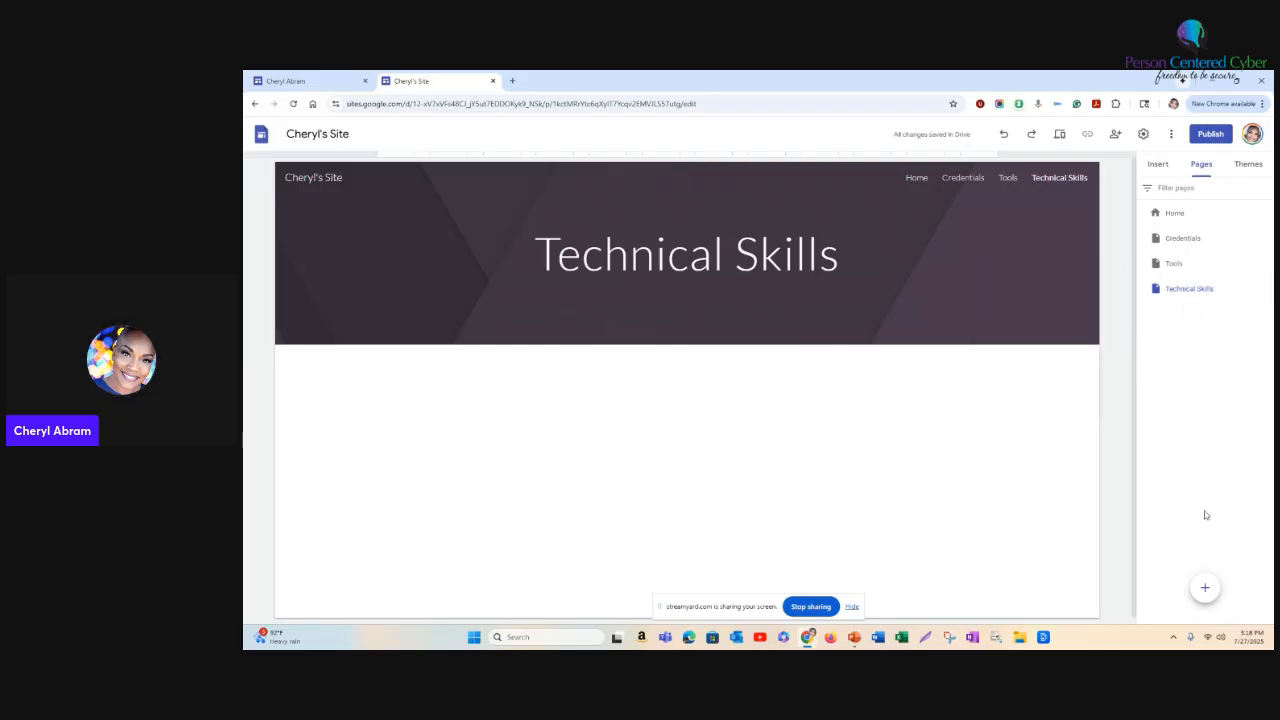
- Add a new page named "Non-technical Skills" to the site
click(1205, 591)
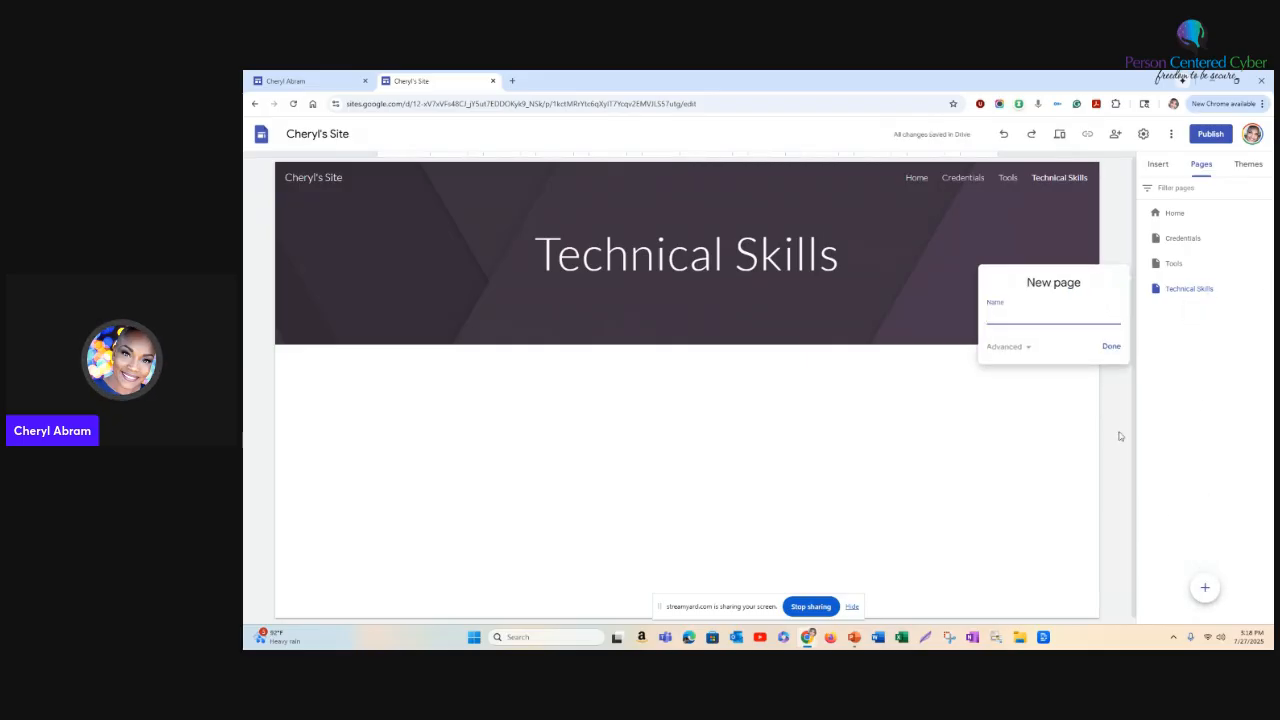
text(Noon)
key(BackSpace)
key(BackSpace)
text(n)
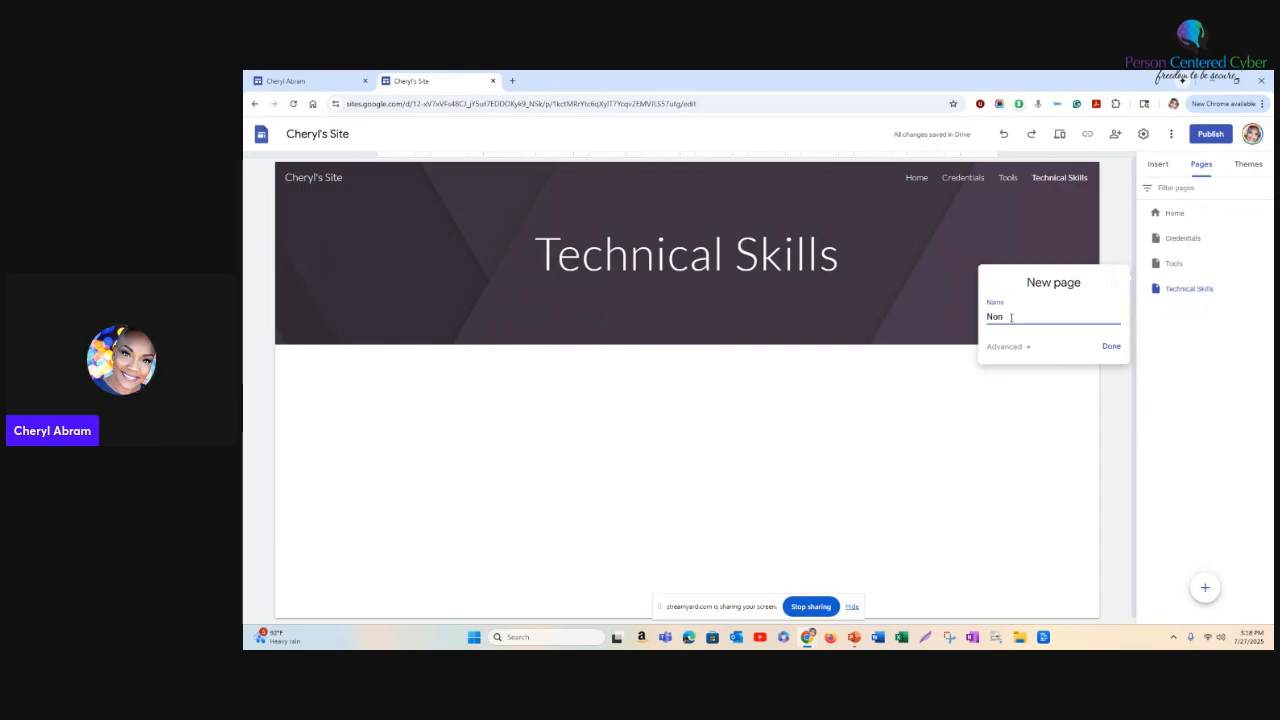
text( technical)
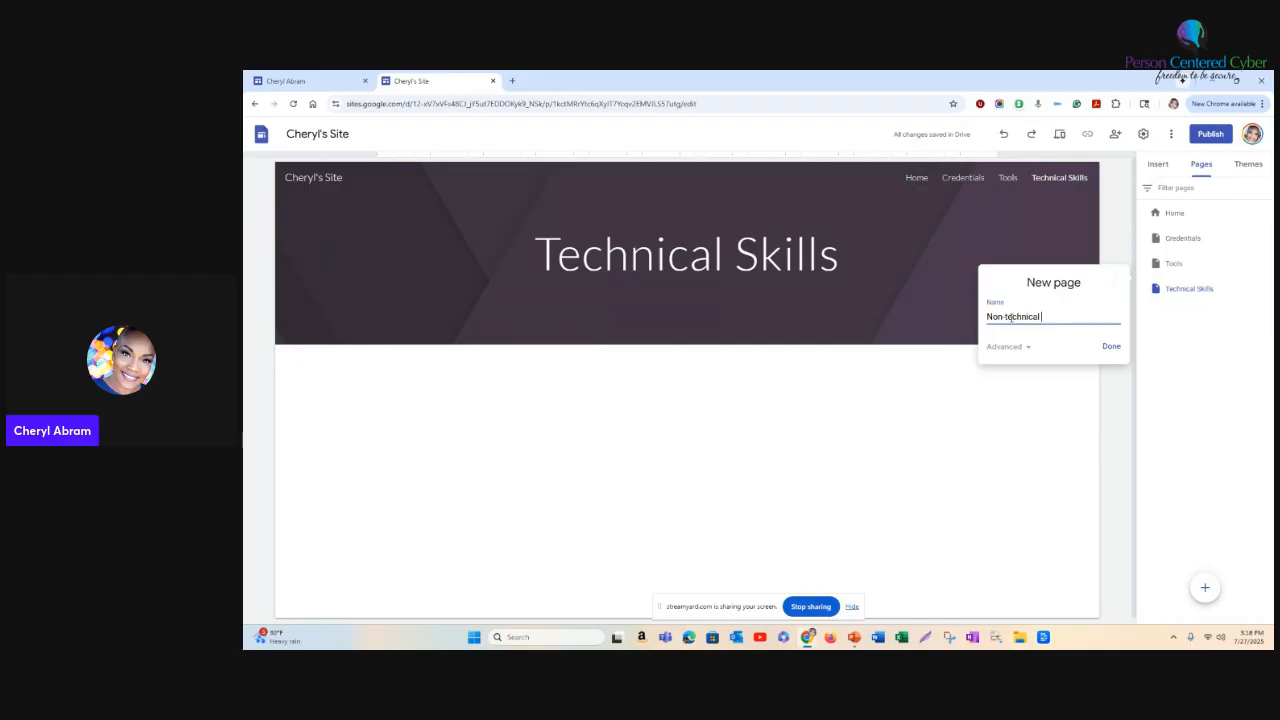
text( Skills)
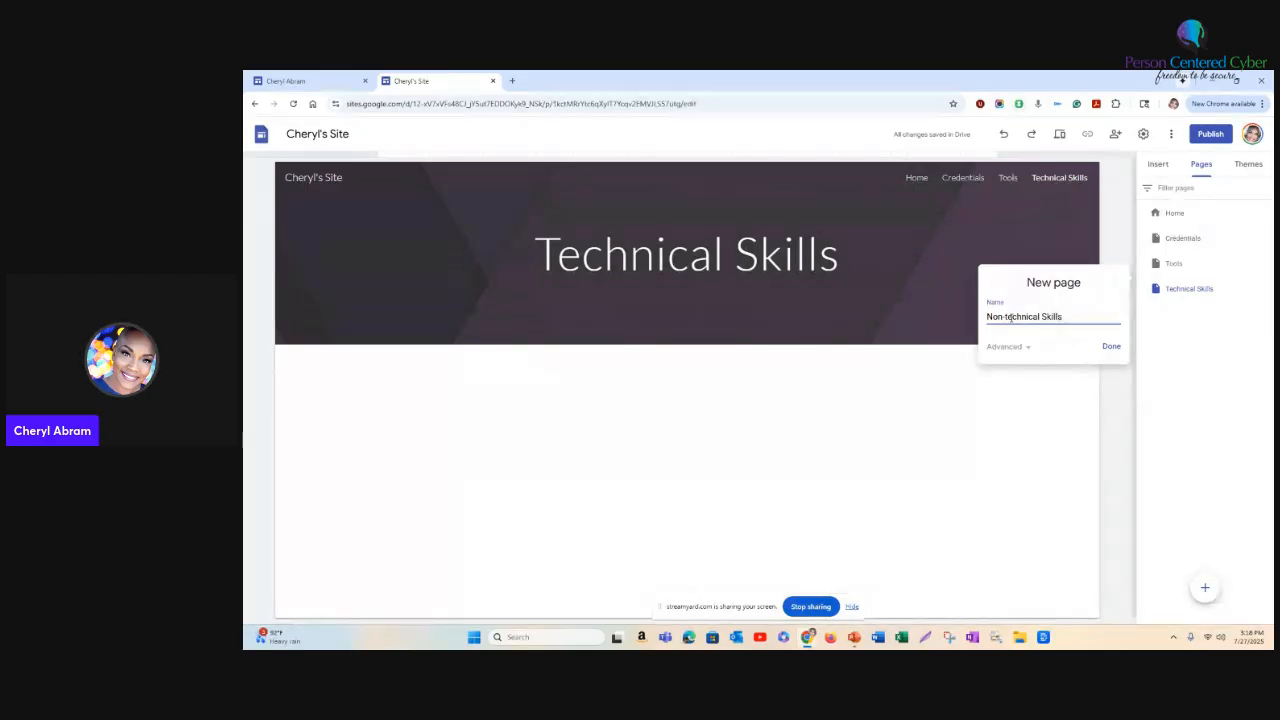
click(1111, 347)
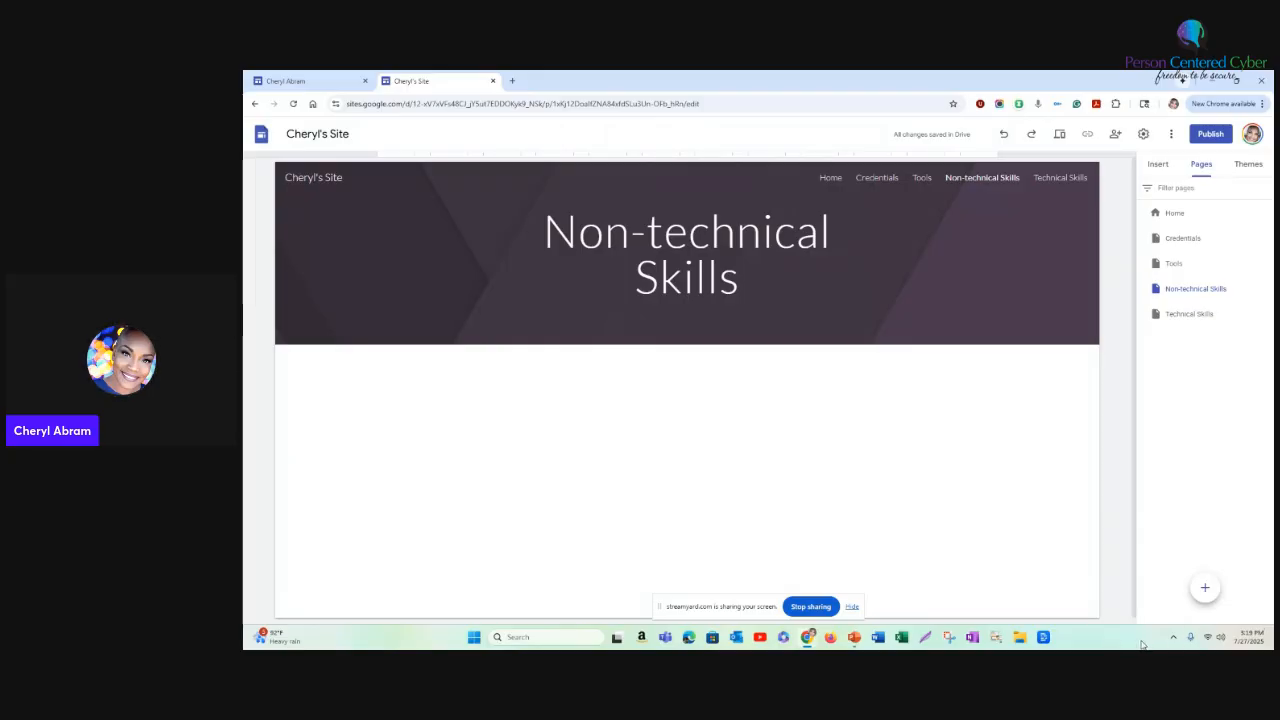
- Add a new page named "Business Skills" to the site
click(1207, 589)
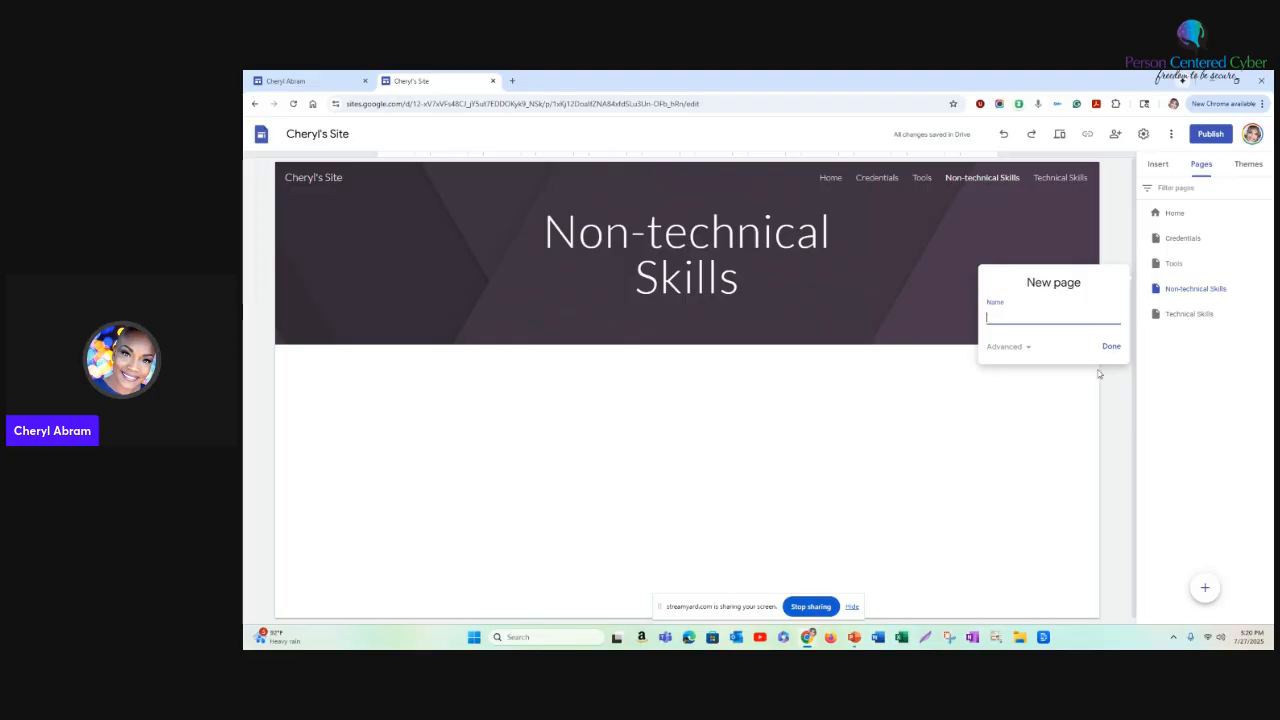
text(Business Skills)
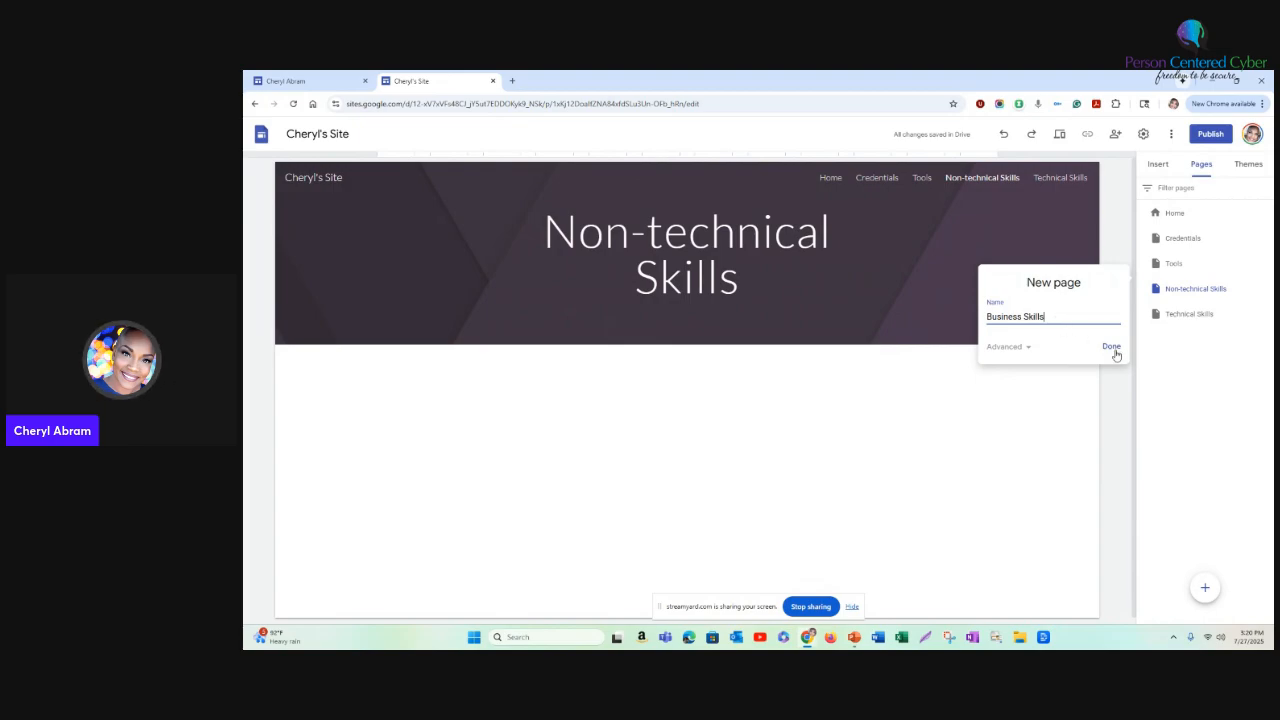
click(1112, 347)
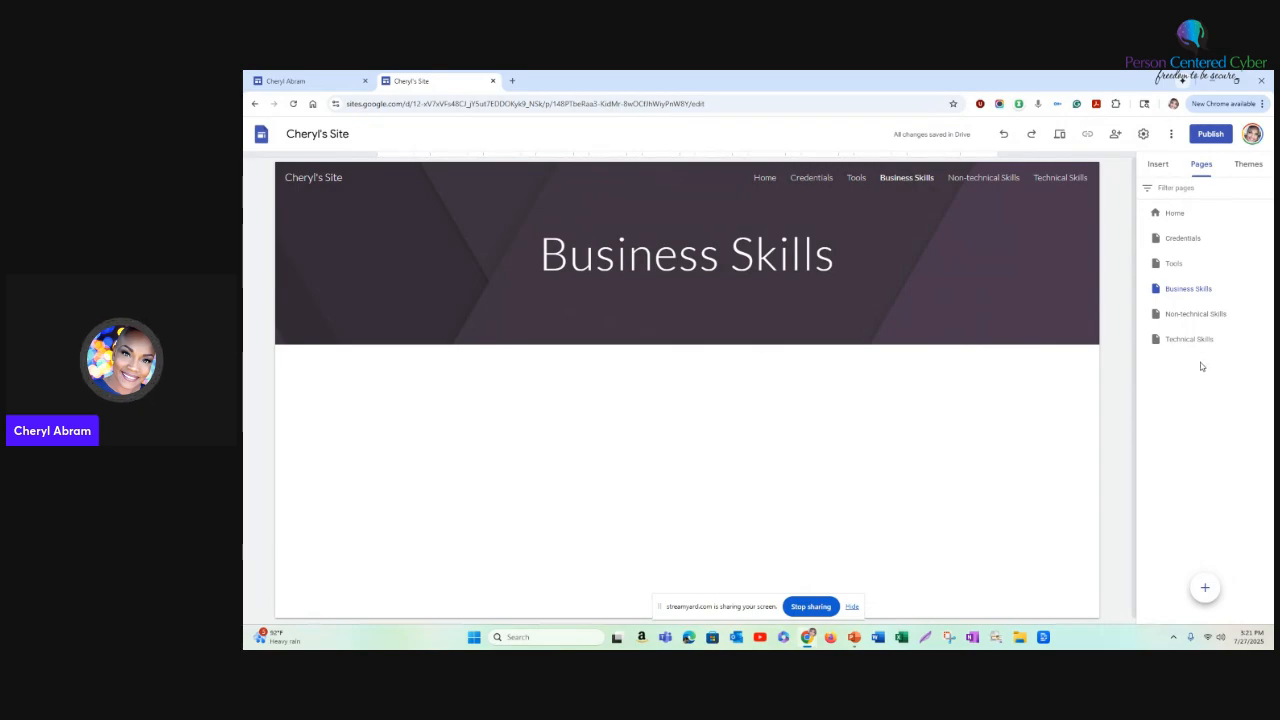
- Switch to the Cyber Work Portfolio site and review the page links in its header navigation
click(300, 82)
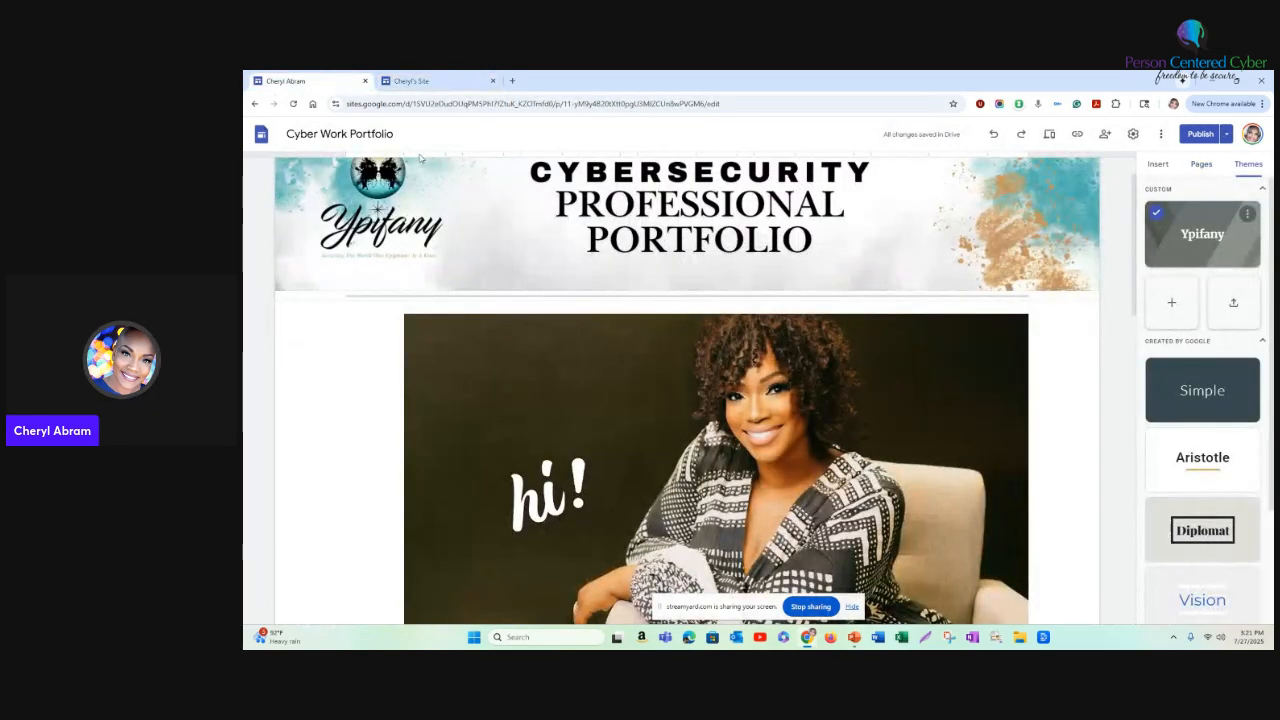
scroll(590, 212, up, 1)
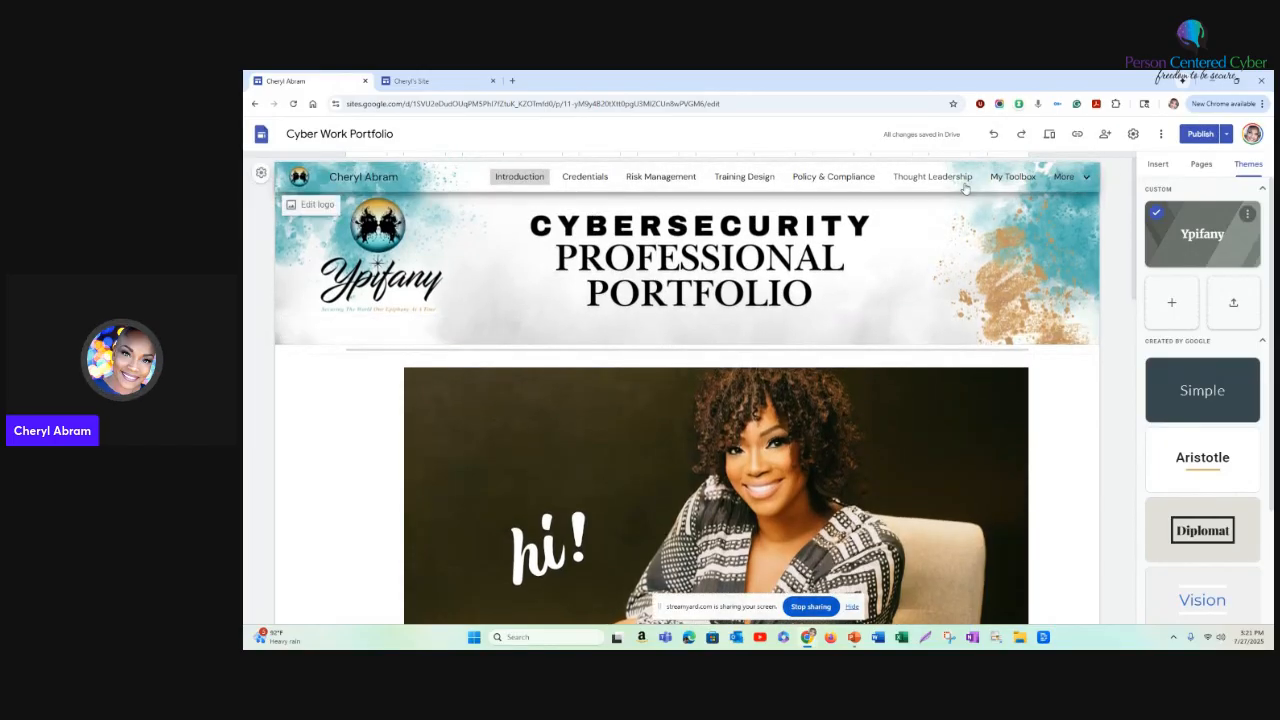
mouse_move(1057, 181)
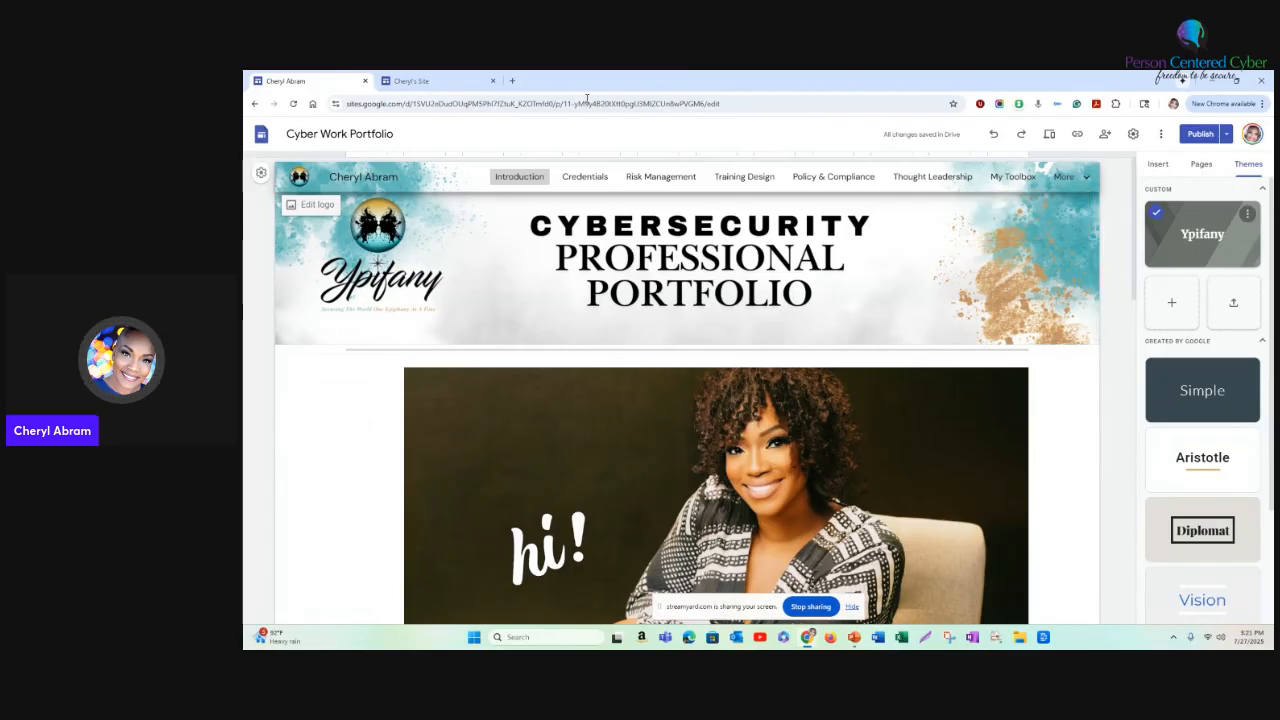
- Return to the new site and insert the content block with one image beside a heading and text on the Home page
click(430, 81)
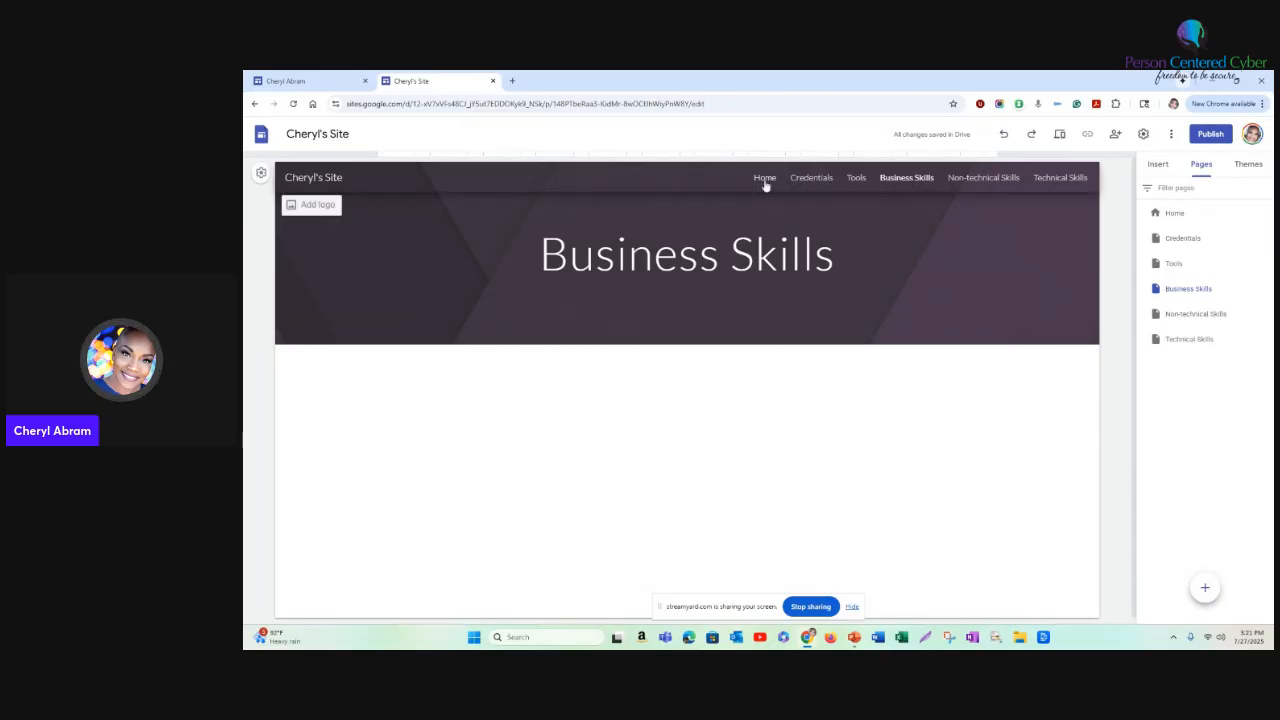
click(1158, 166)
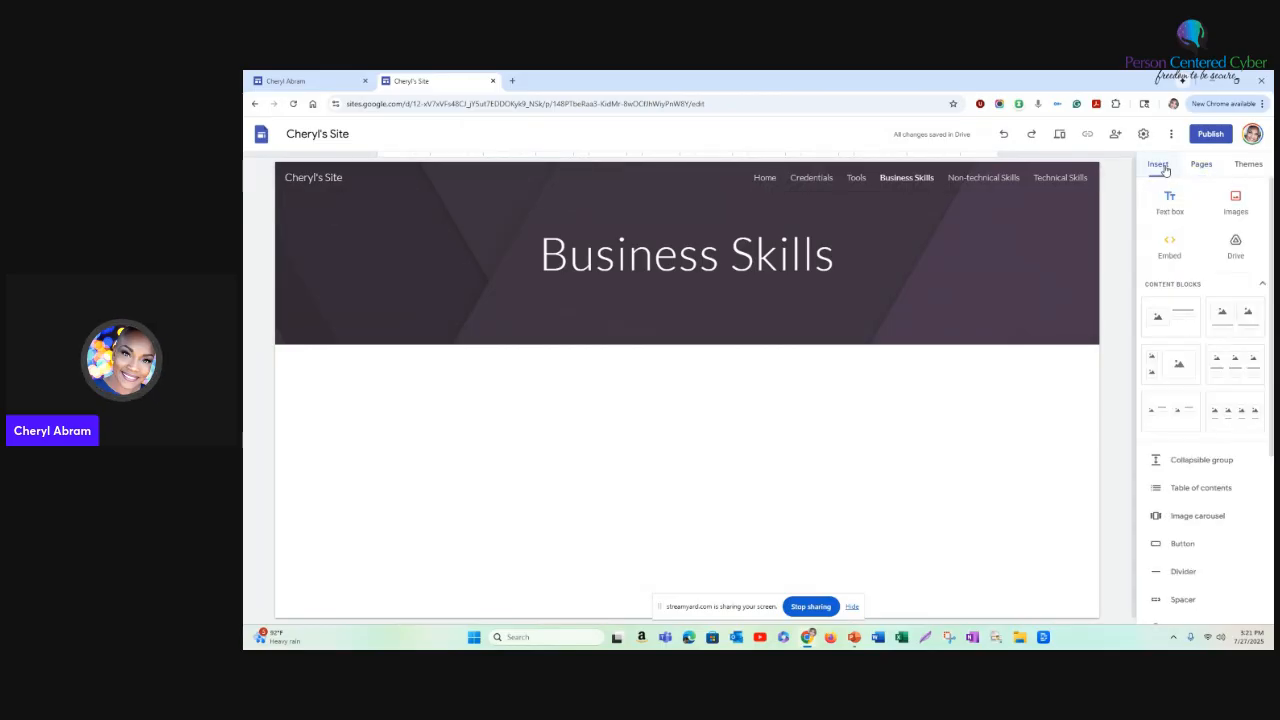
click(766, 178)
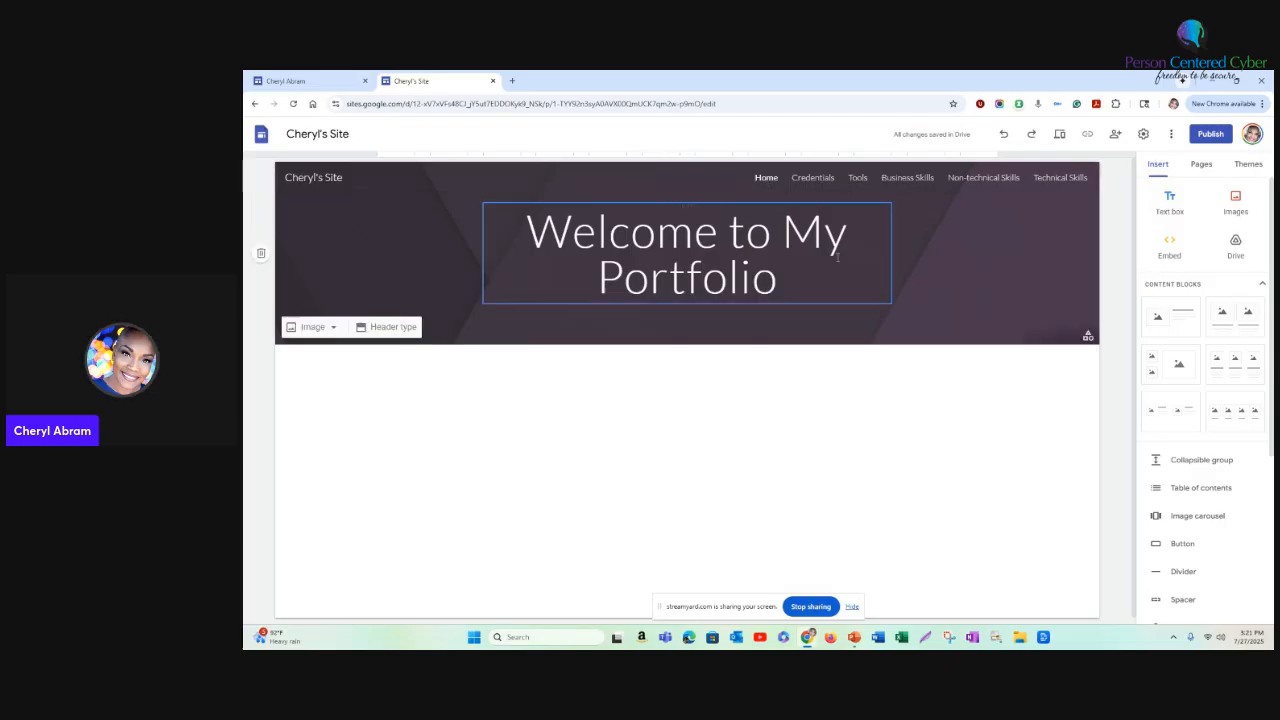
click(1179, 335)
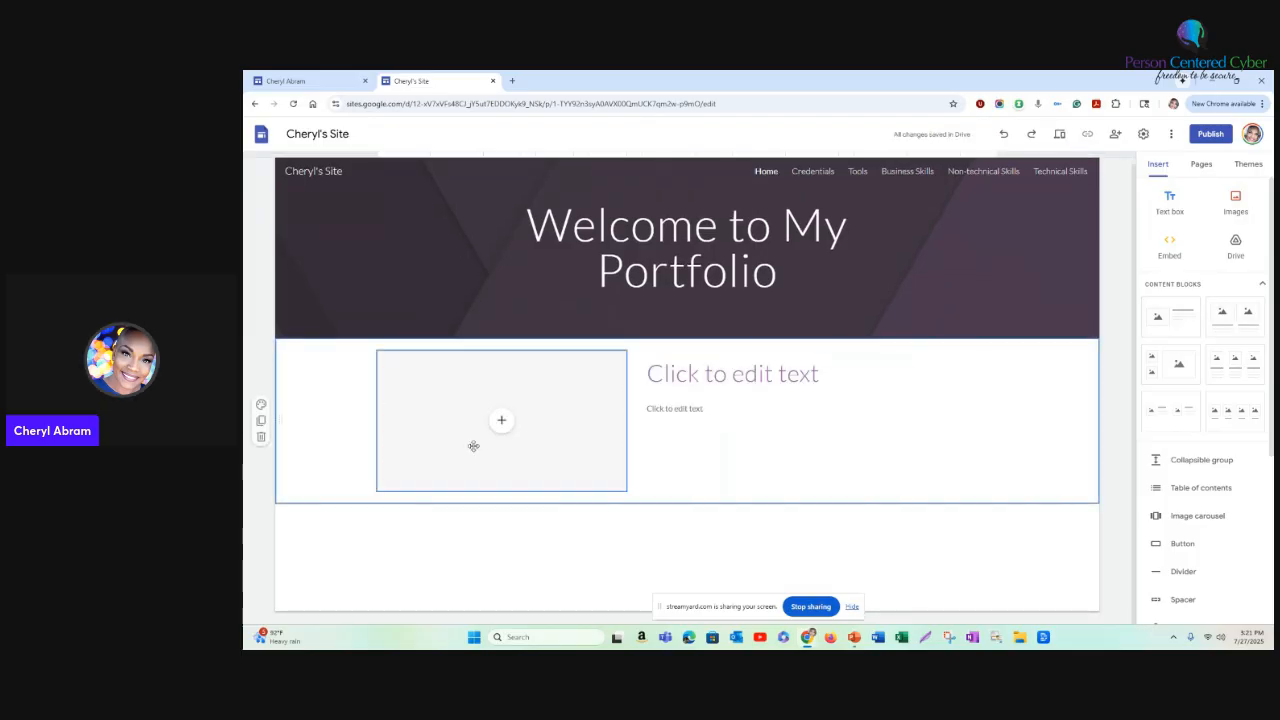
- Upload the image "Untitled design (13).png" from Downloads into the content block's image placeholder
click(503, 420)
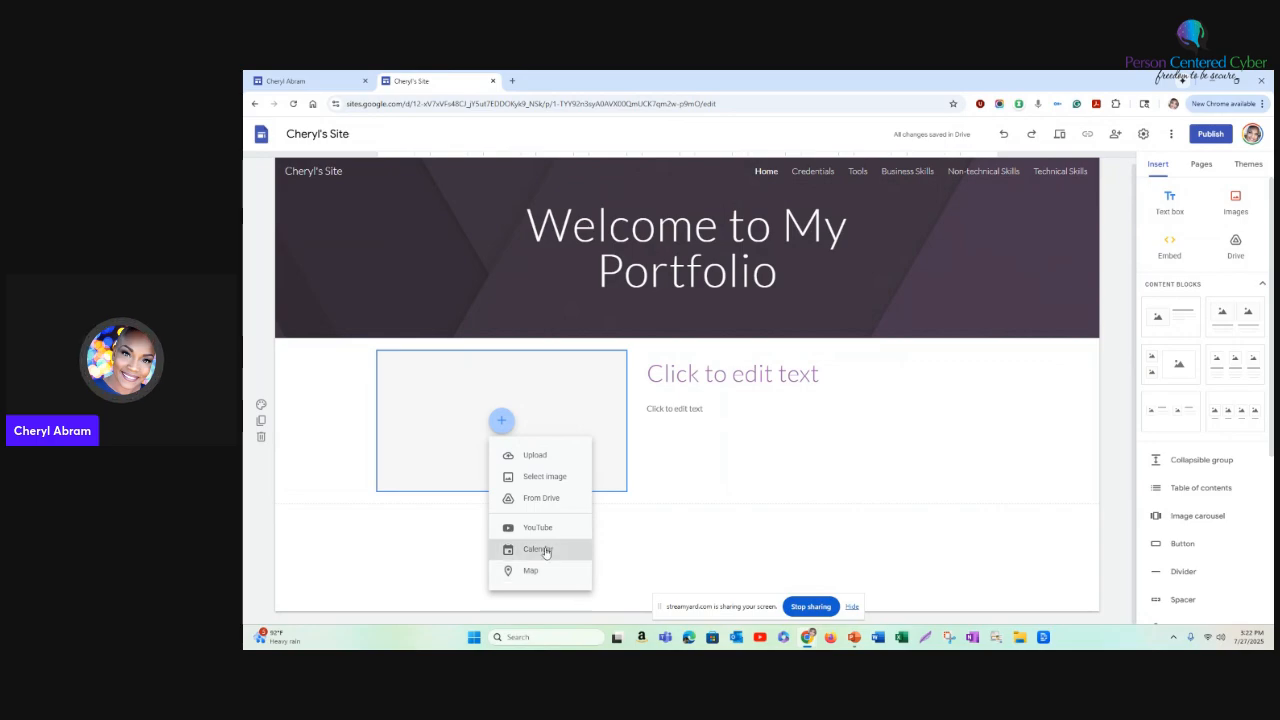
click(536, 457)
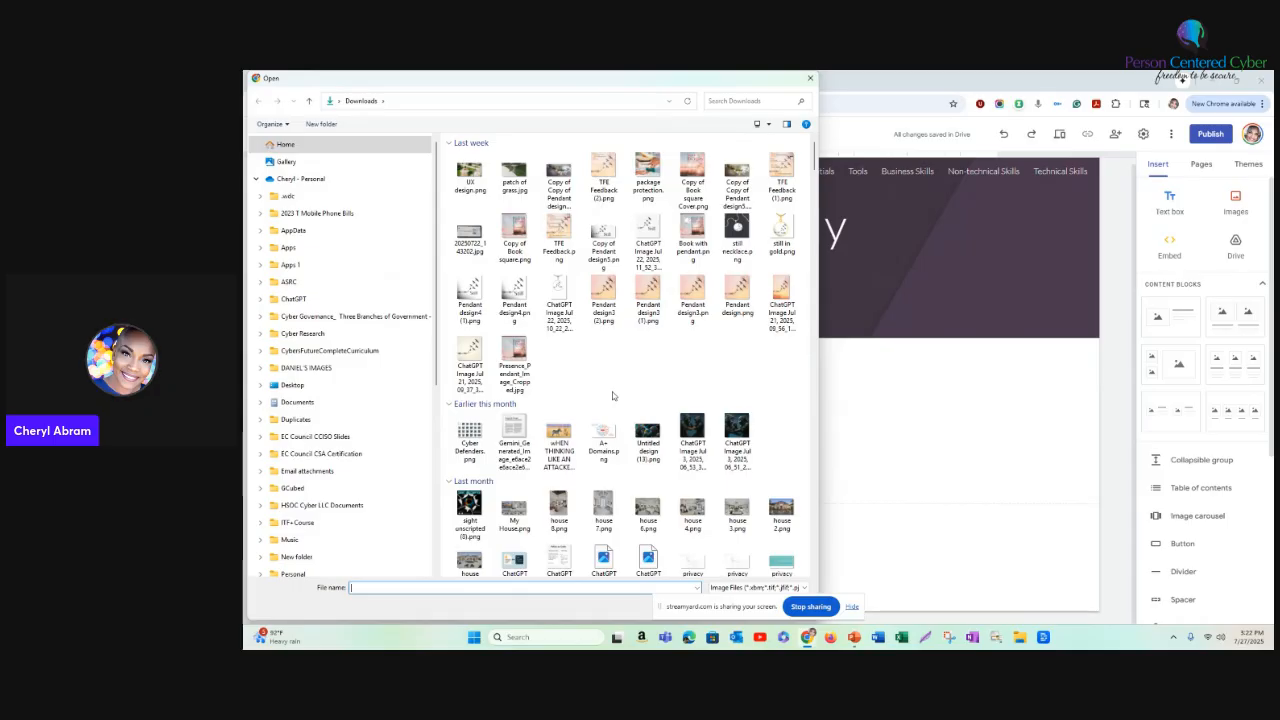
click(648, 438)
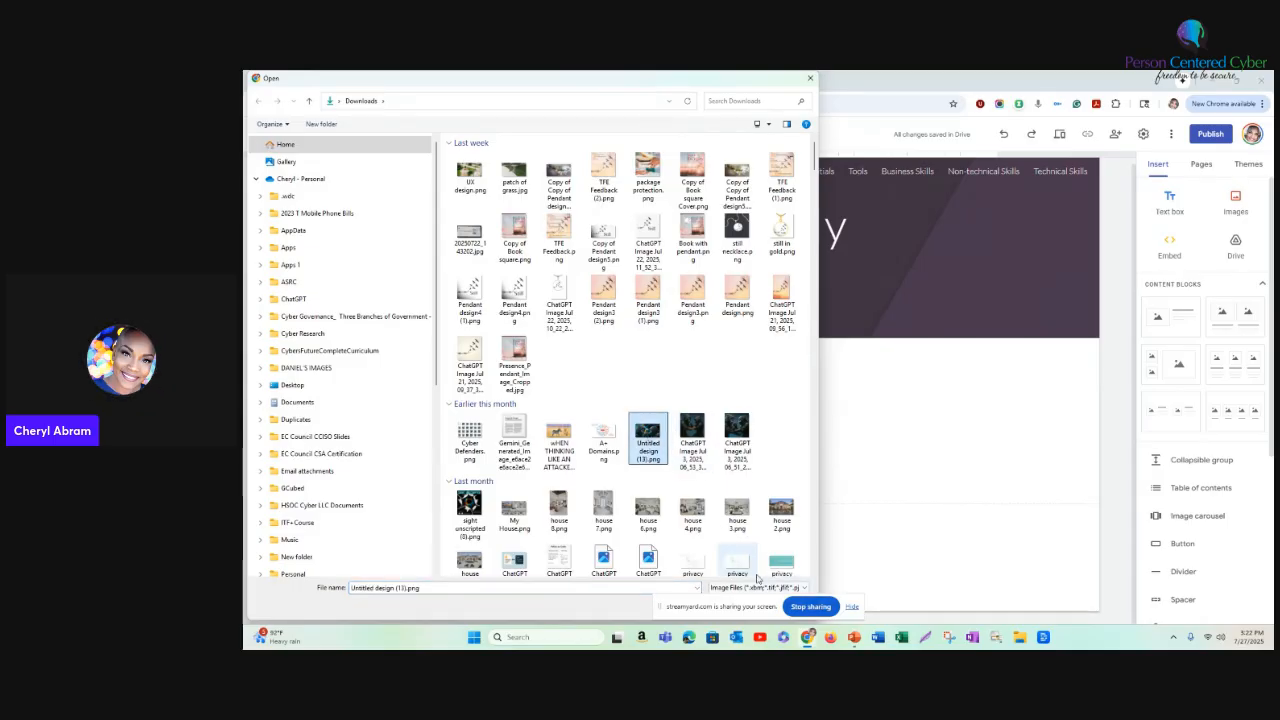
scroll(779, 560, down, 3)
scroll(743, 556, up, 3)
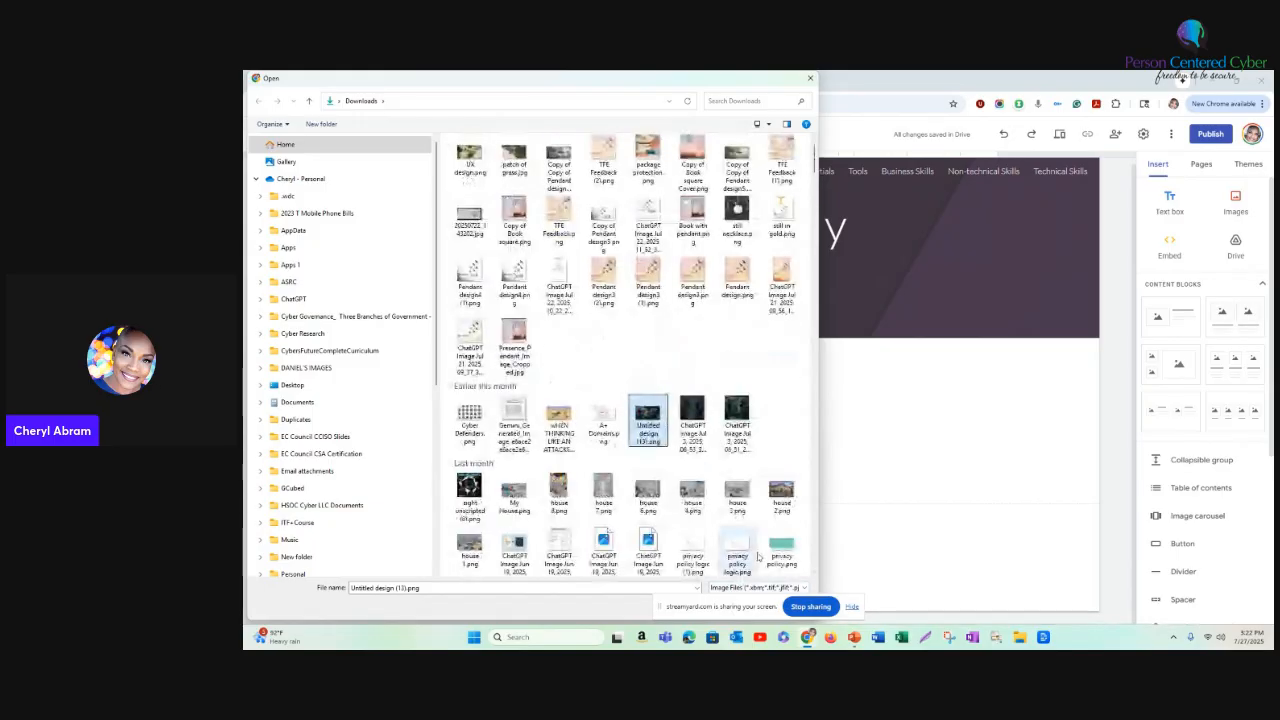
double_click(657, 412)
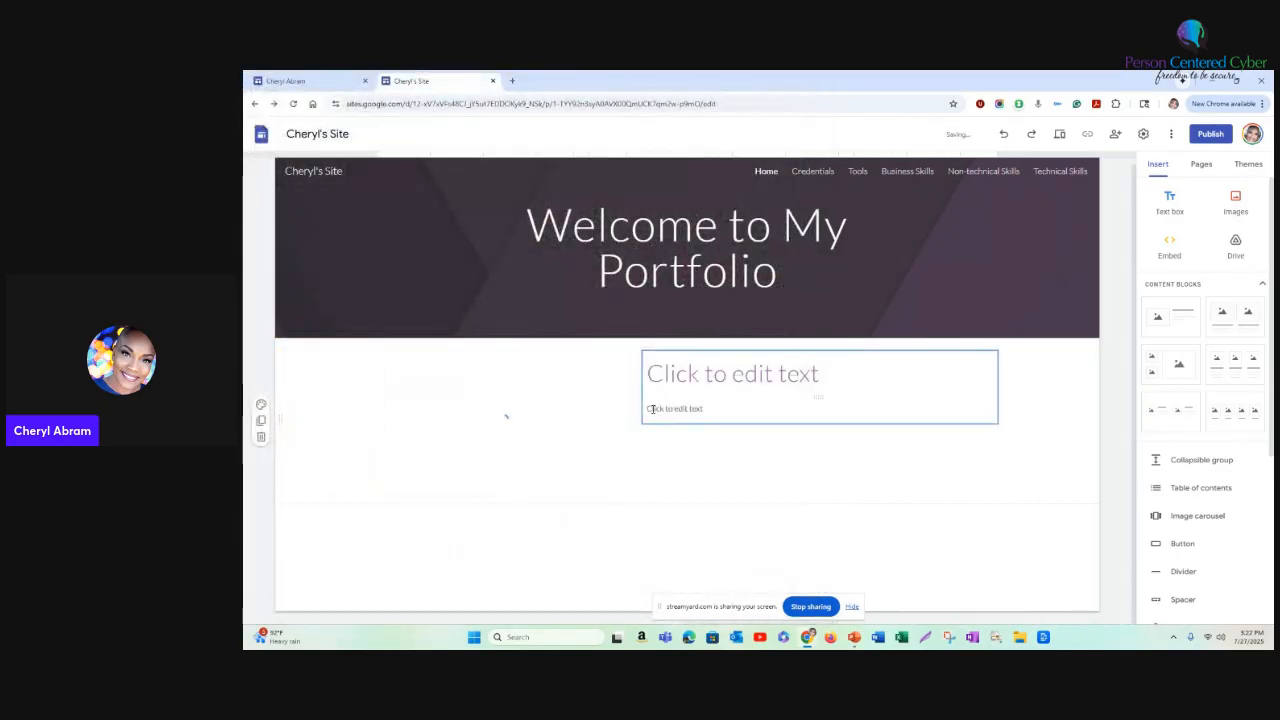
- Enter "Cyber Defender Project" as the heading next to the uploaded image
click(724, 377)
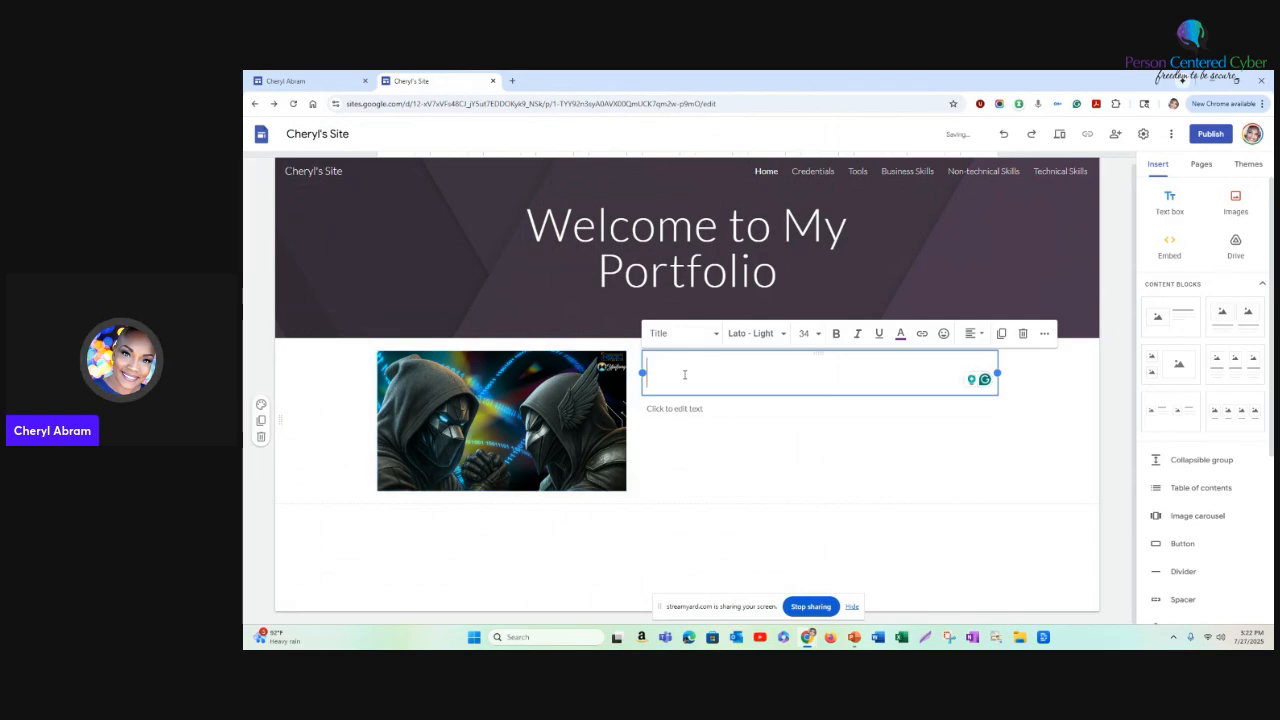
text(Cyber)
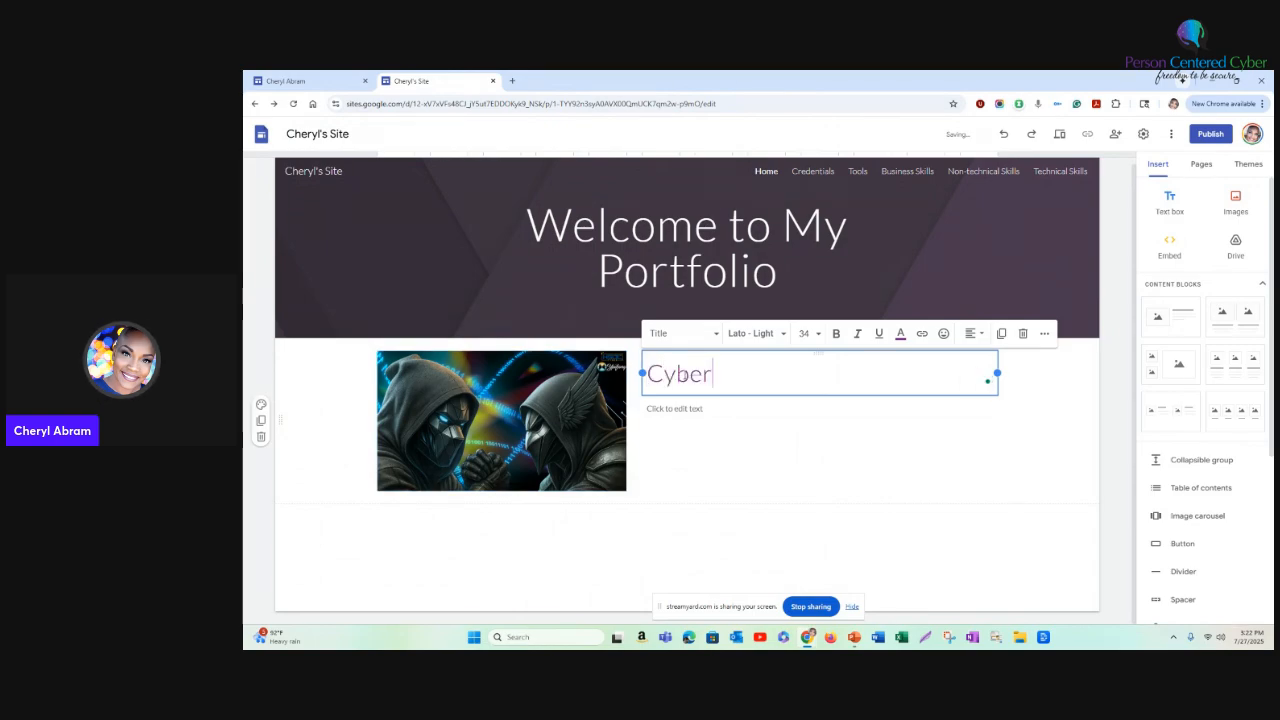
text( Defender)
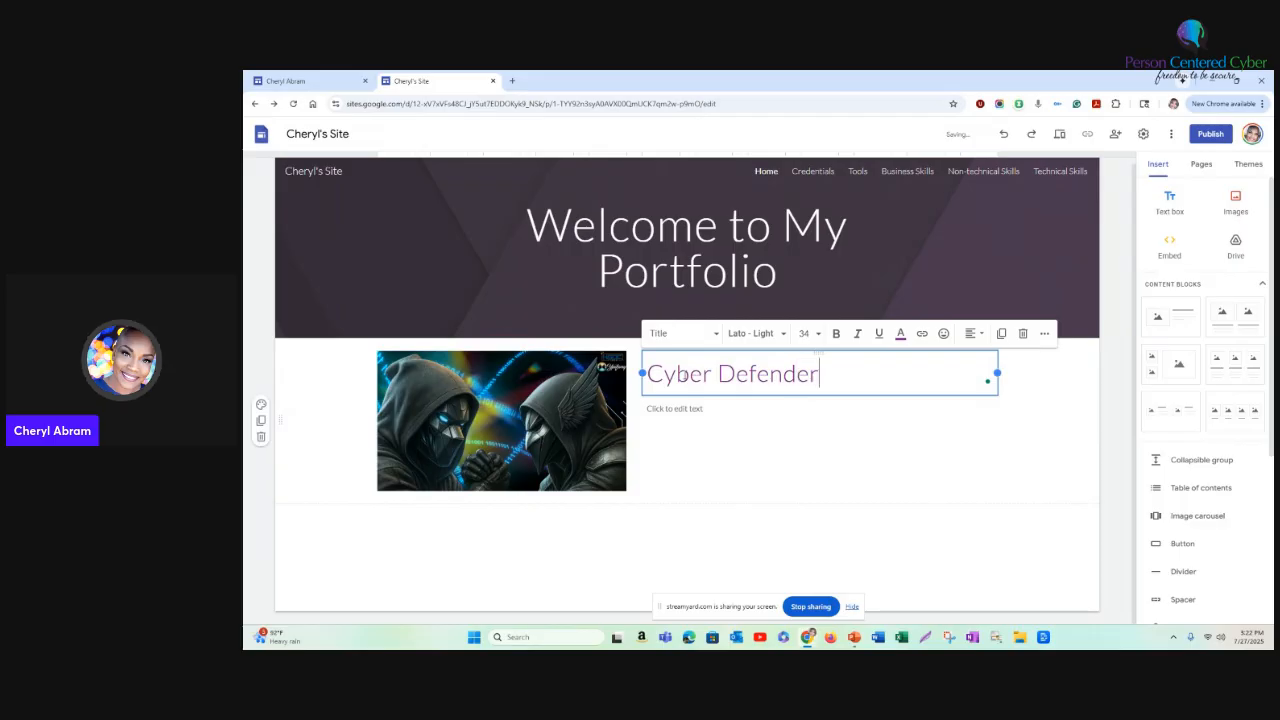
text( Proj)
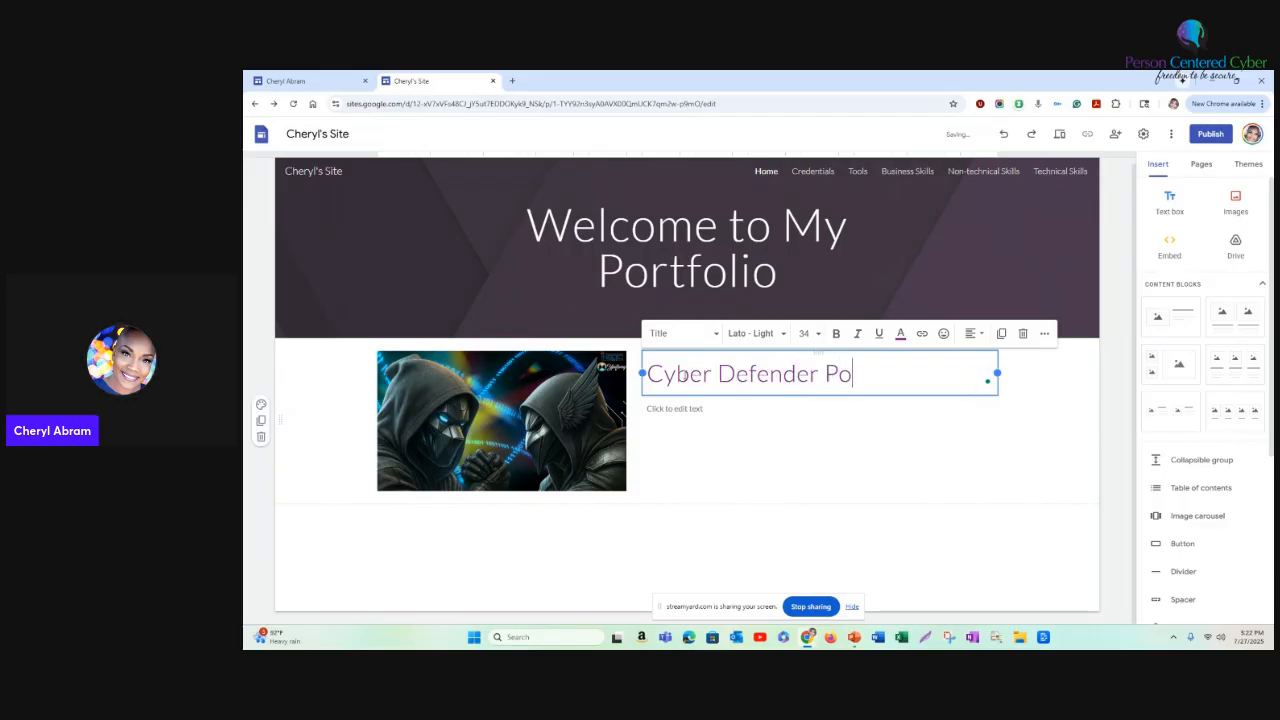
text(ect)
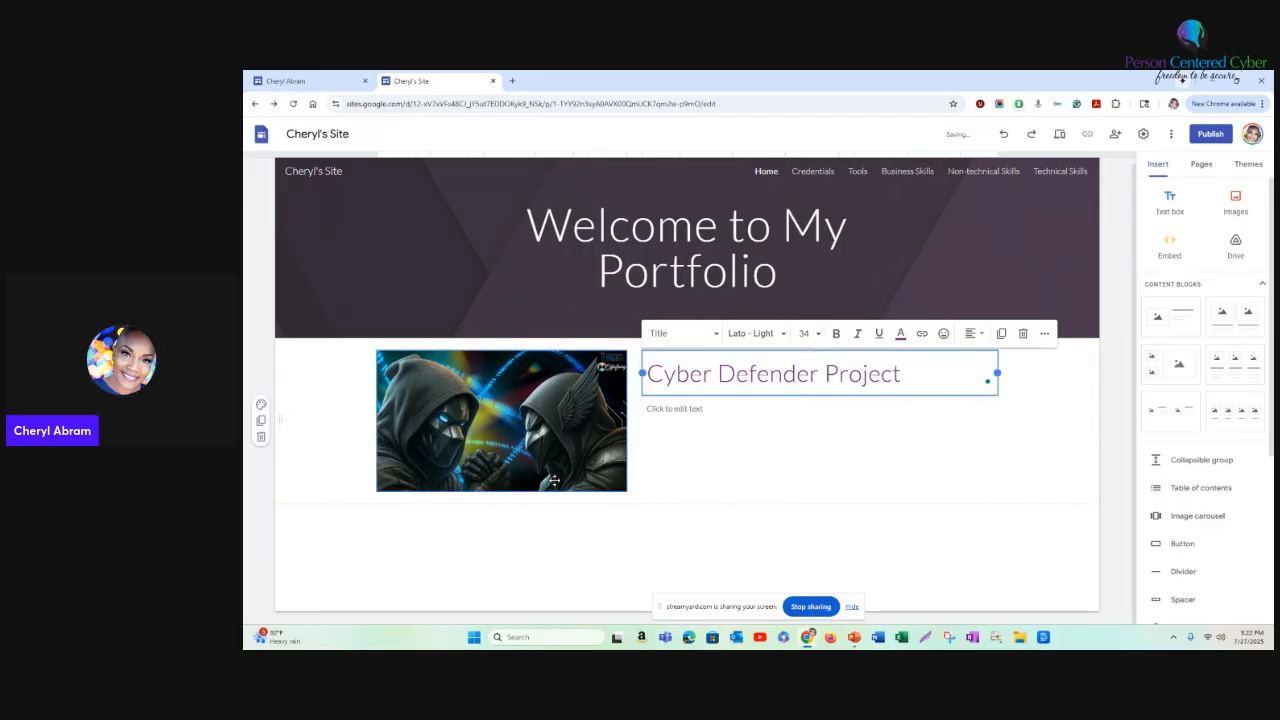
- Enter "Used AI to create this image for a cyber defender project." as the body text below the Cyber Defender Project heading
click(683, 411)
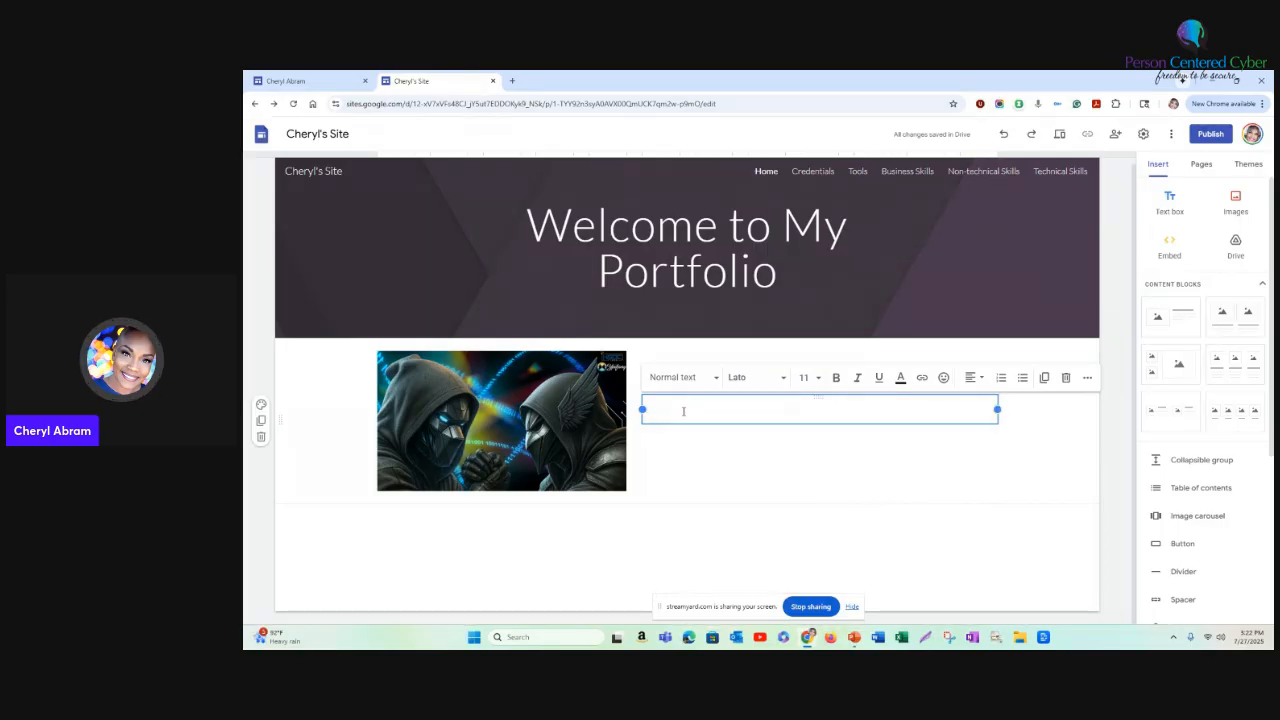
text(Used)
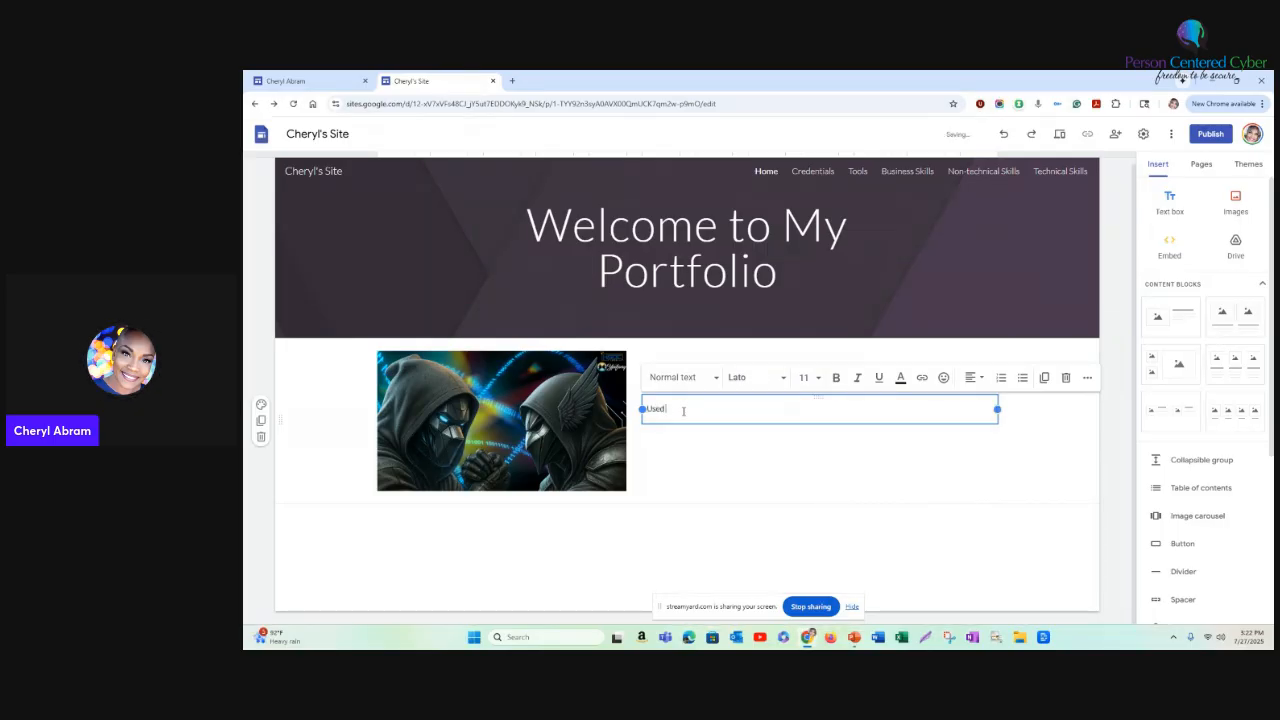
text( AI to)
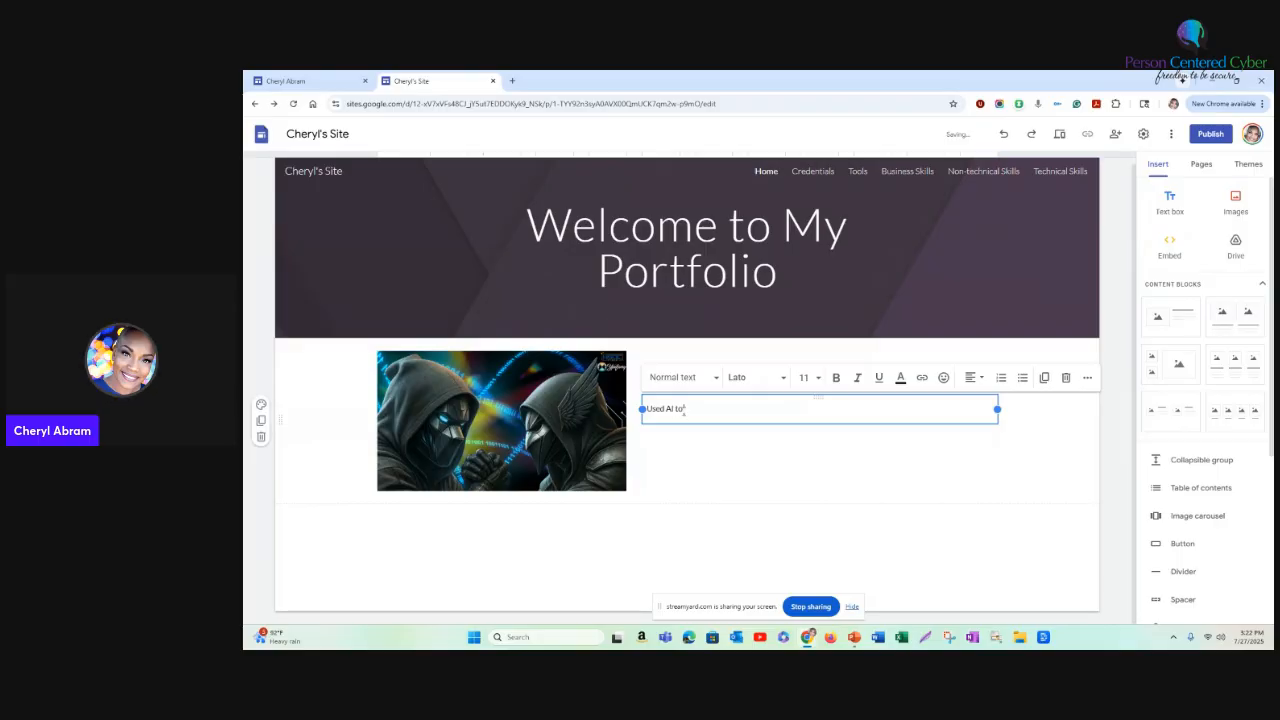
text( create this image for a cyber d)
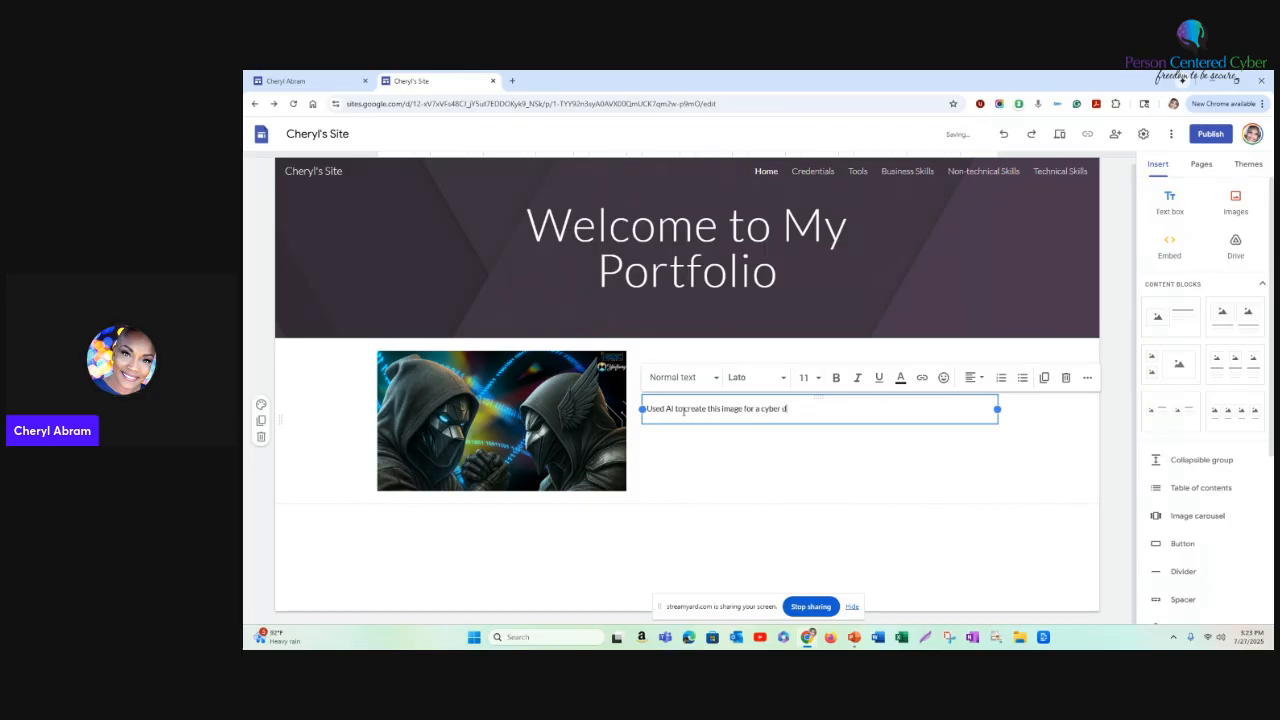
text(efender project. You can see )
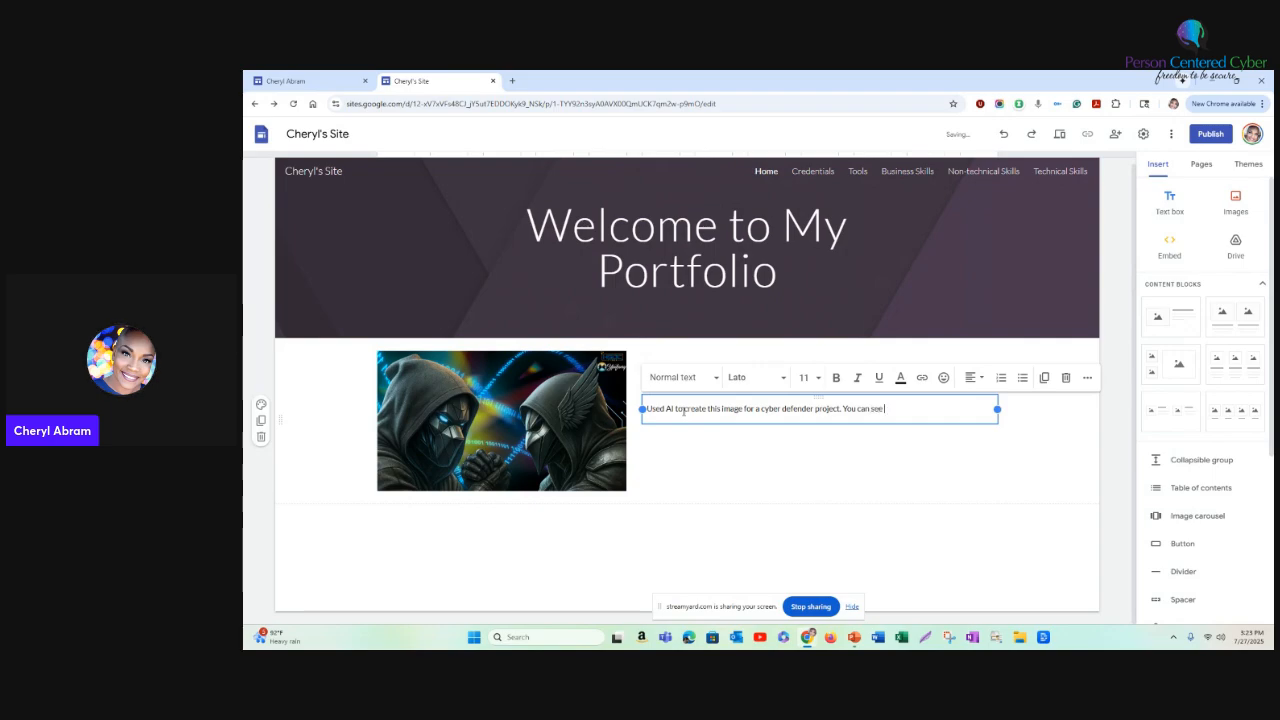
text(this image)
text( in a post on)
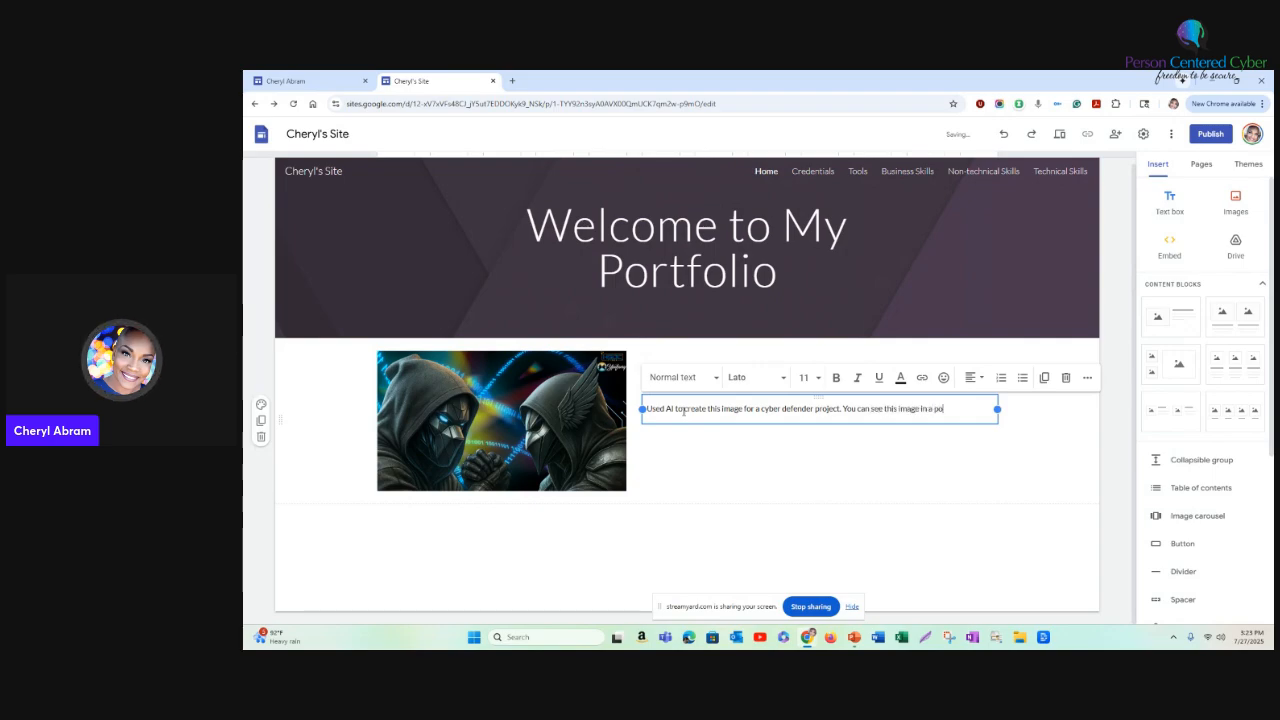
text( Link)
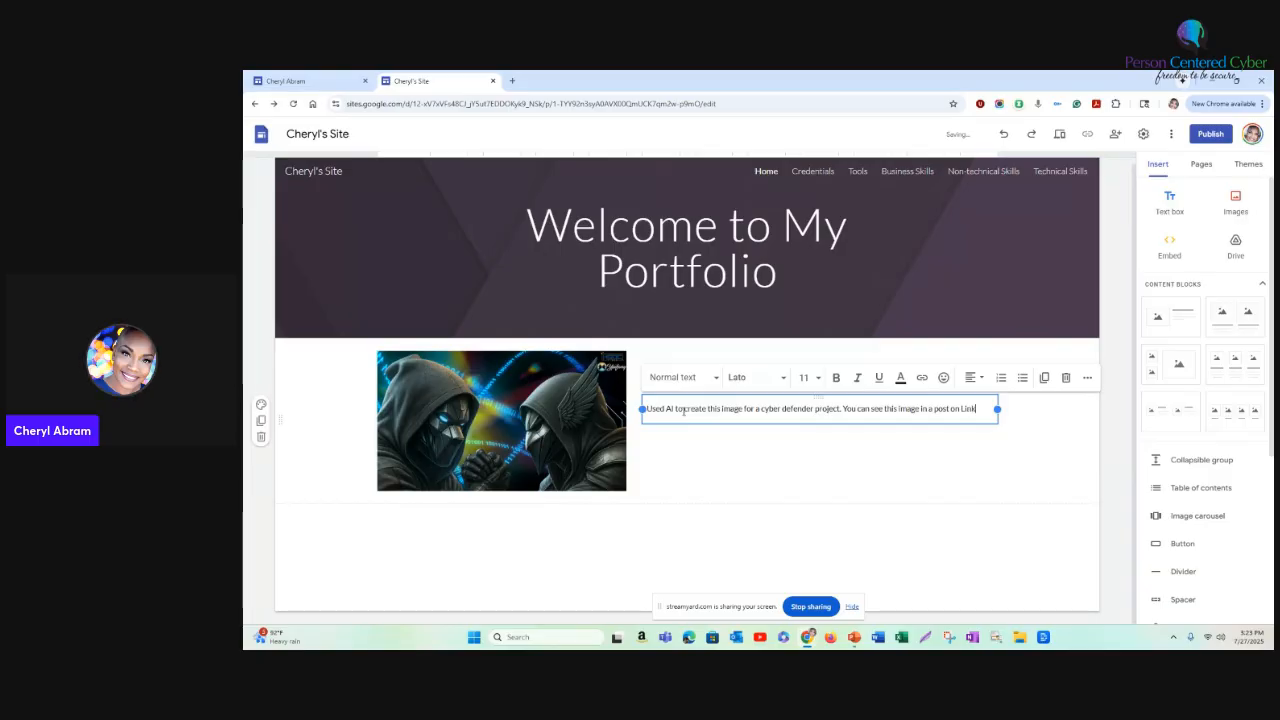
text(edINn where I)
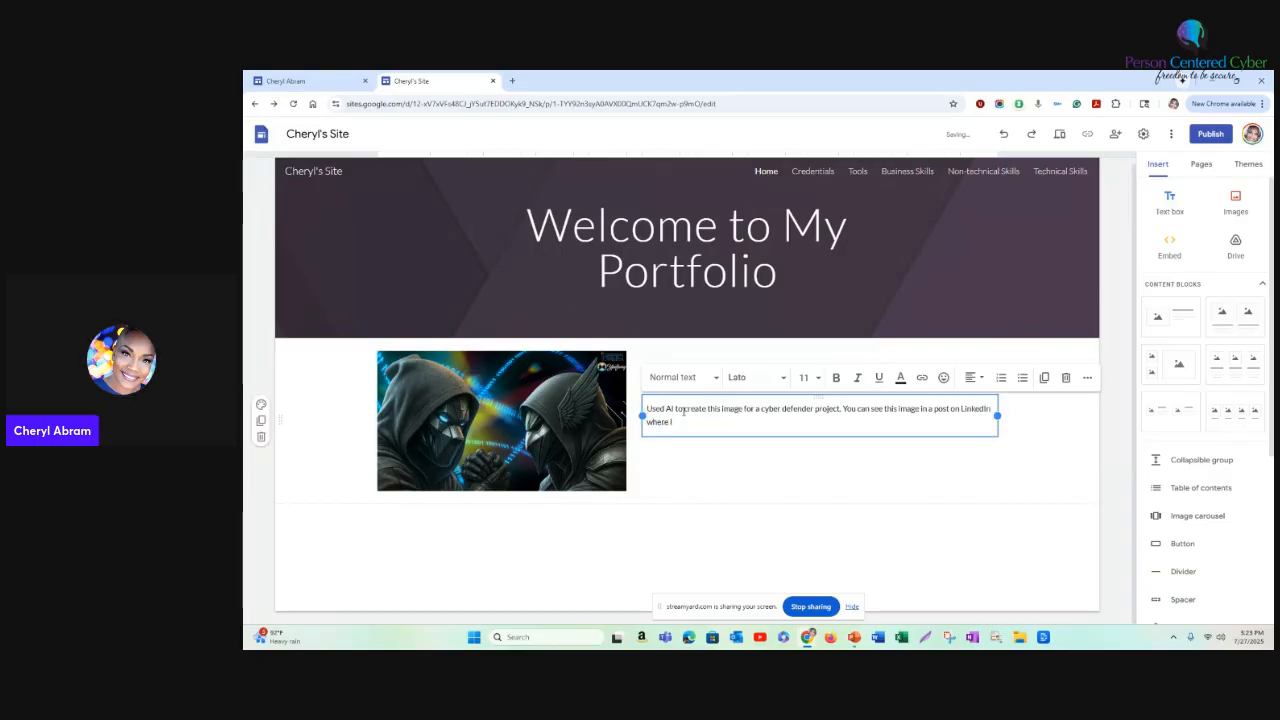
- Add "You can see this image in a post on LinkedIn where I've started a discussion about the value of cyber defenders." to the body text
text('ve started a discussio)
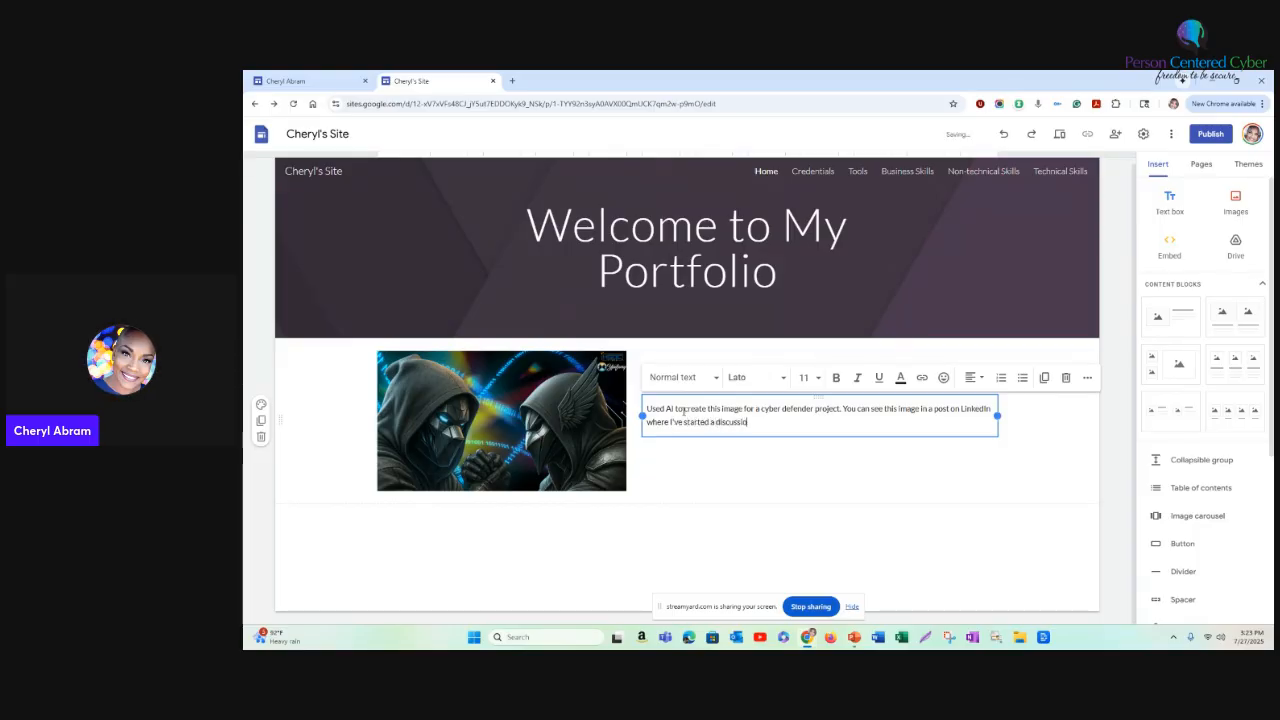
key(BackSpace)
key(BackSpace)
text(s.)
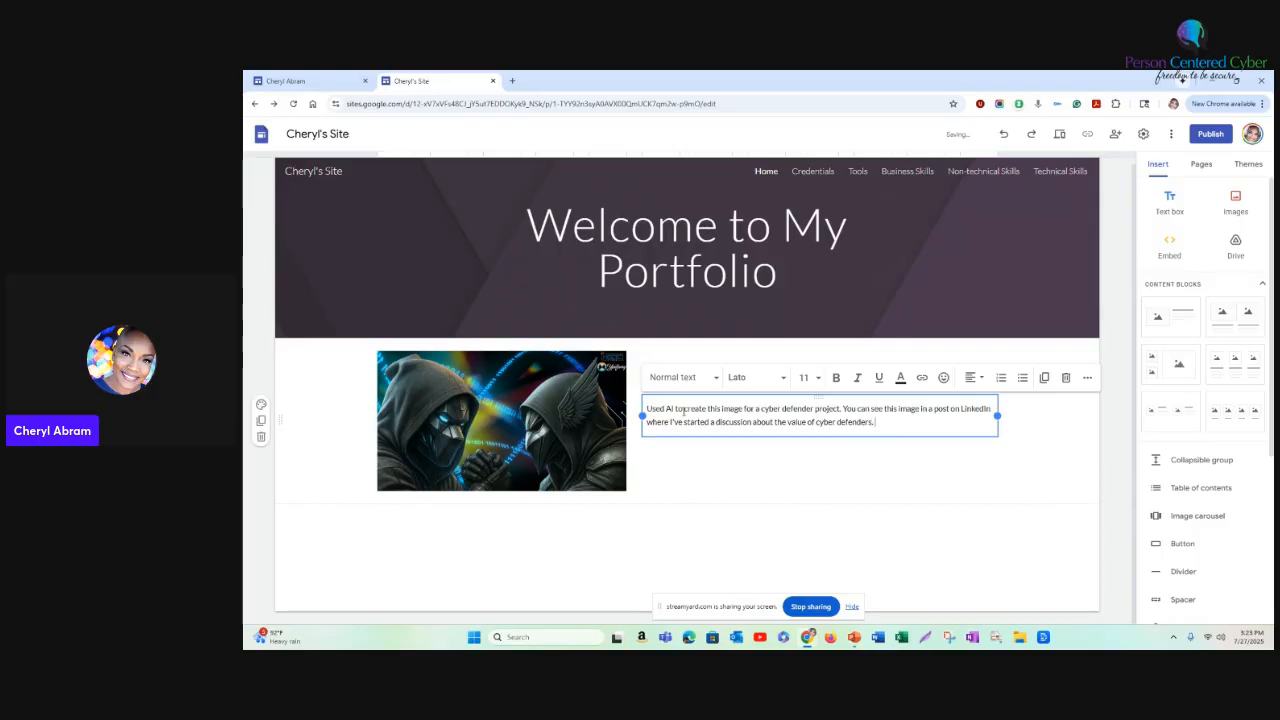
click(878, 539)
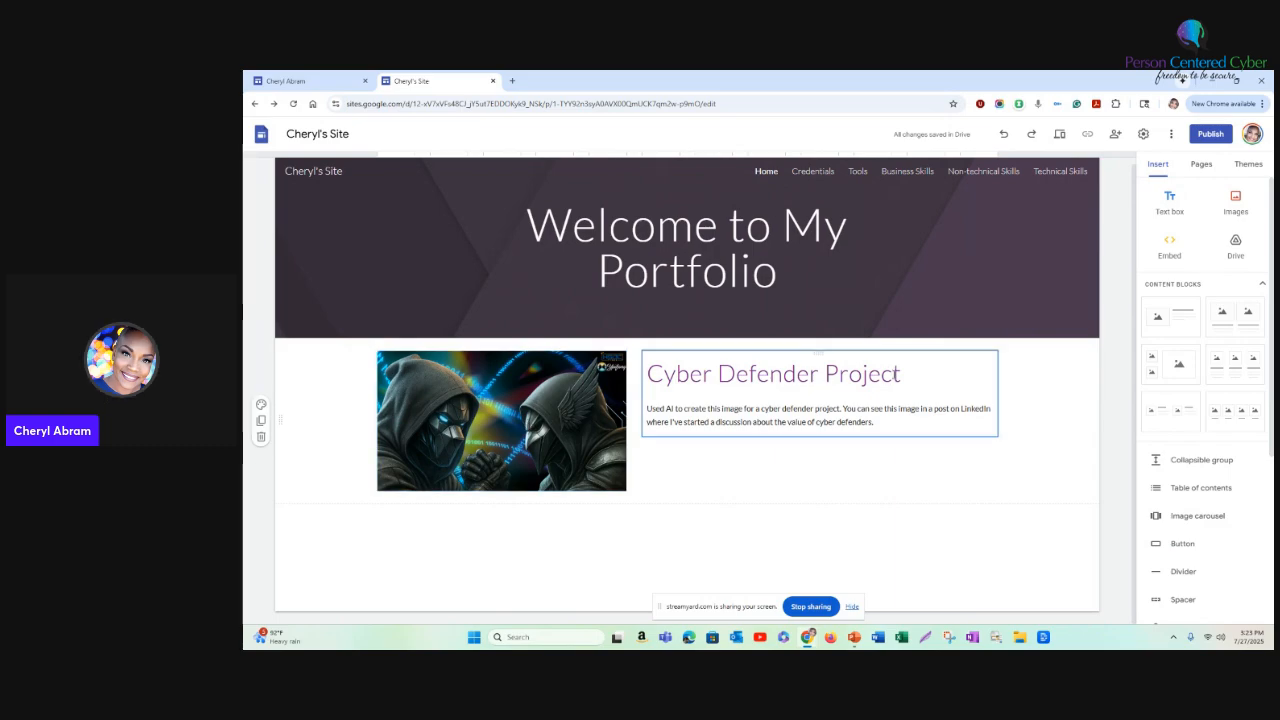
click(887, 424)
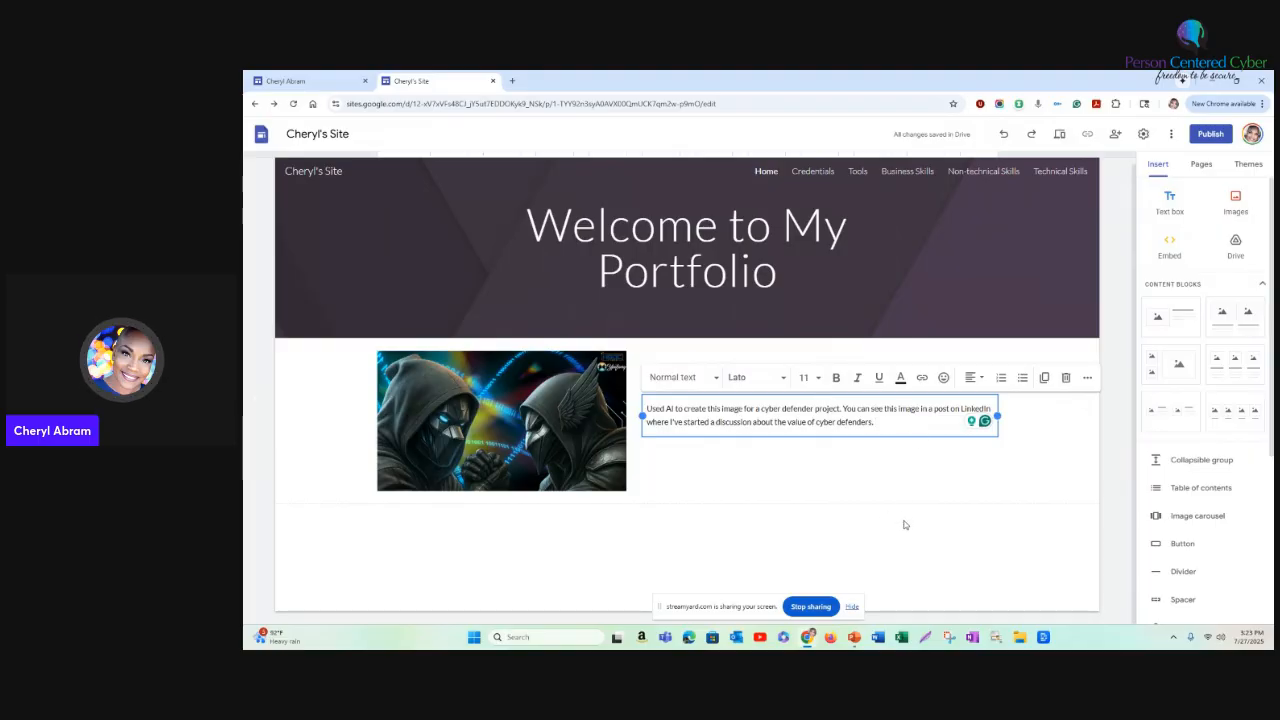
scroll(910, 471, up, 1)
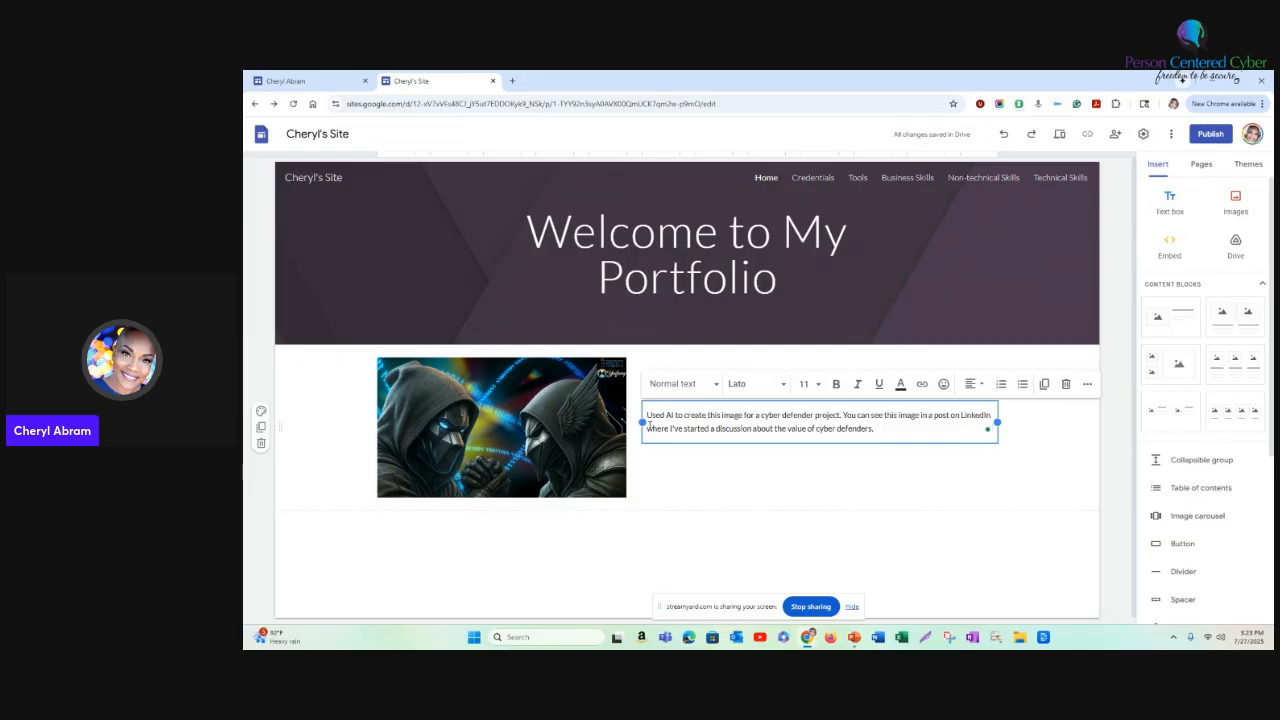
- Insert the content block with two side-by-side images, each with a caption heading and text, below the Cyber Defender Project section
click(795, 487)
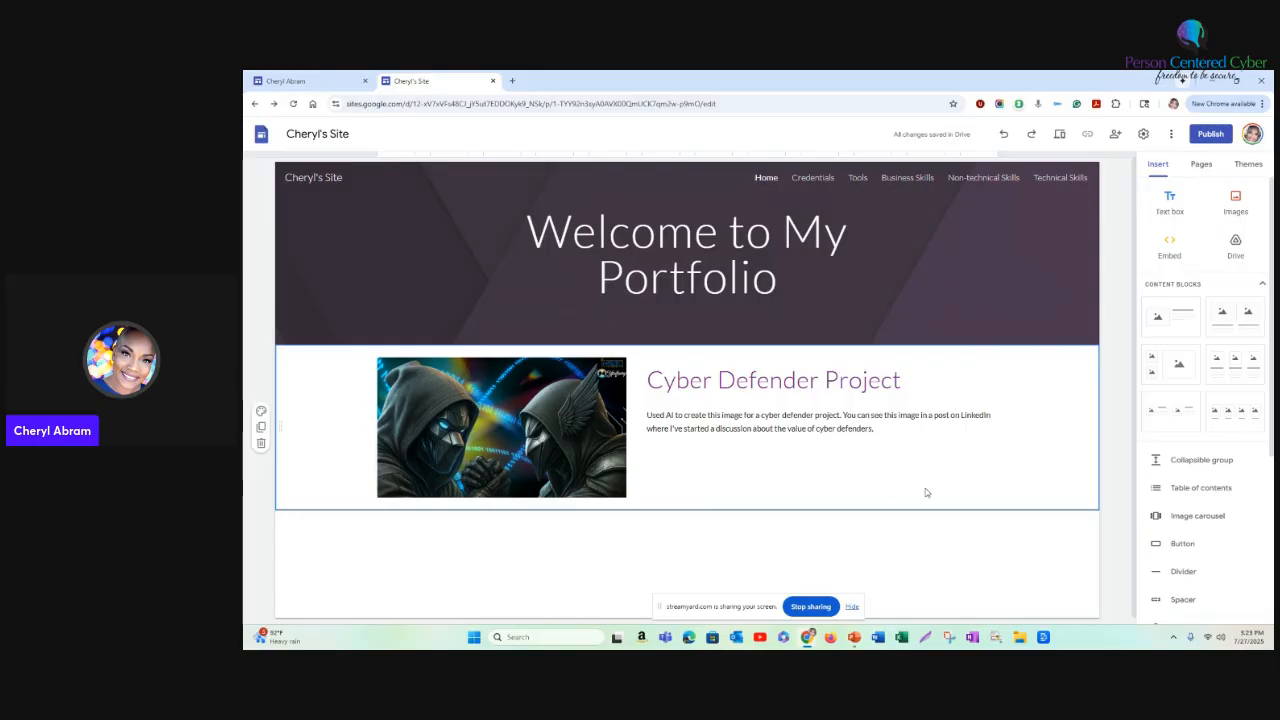
scroll(925, 490, down, 1)
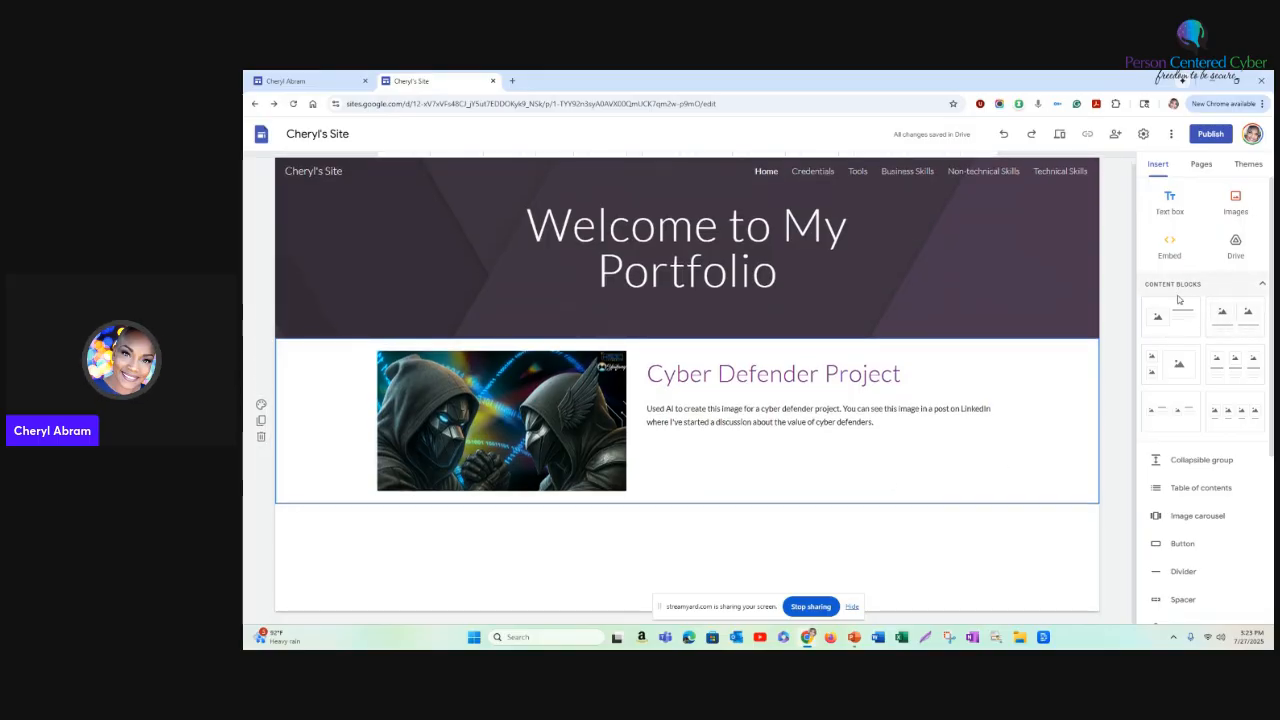
click(1237, 323)
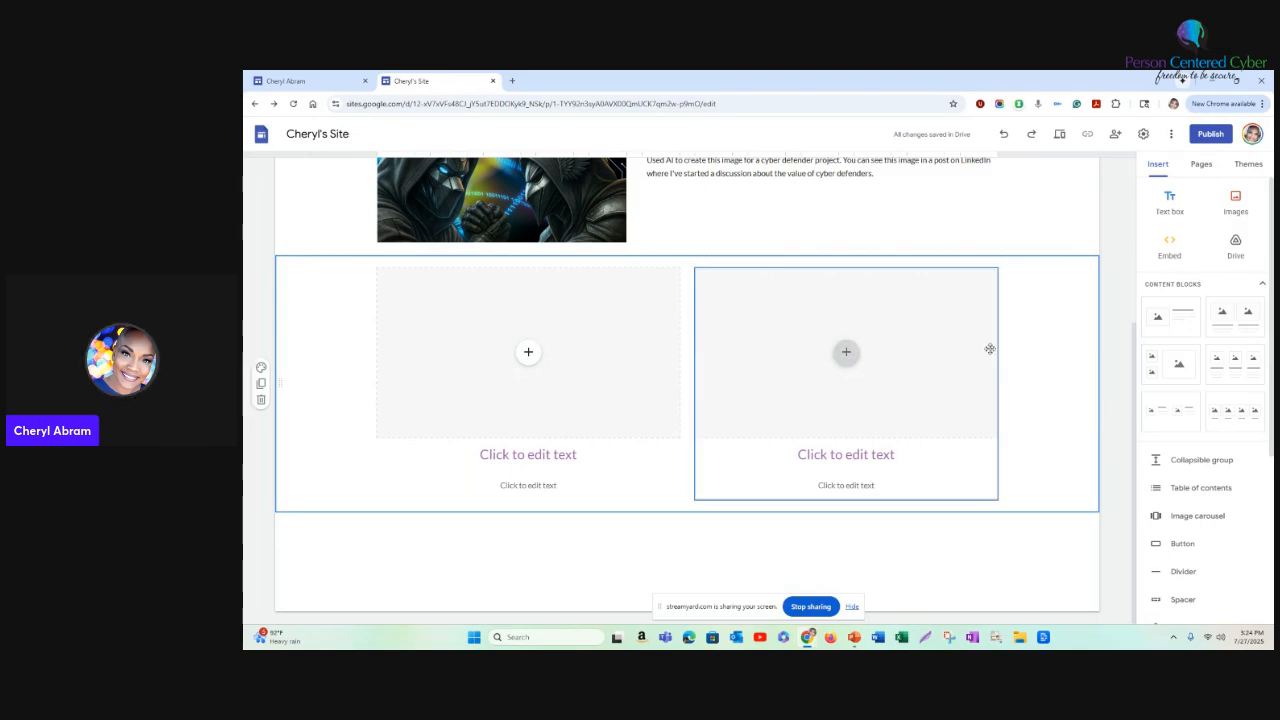
- Switch to the Cyber Work Portfolio site and open its Risk Management page to view the project layout
click(300, 80)
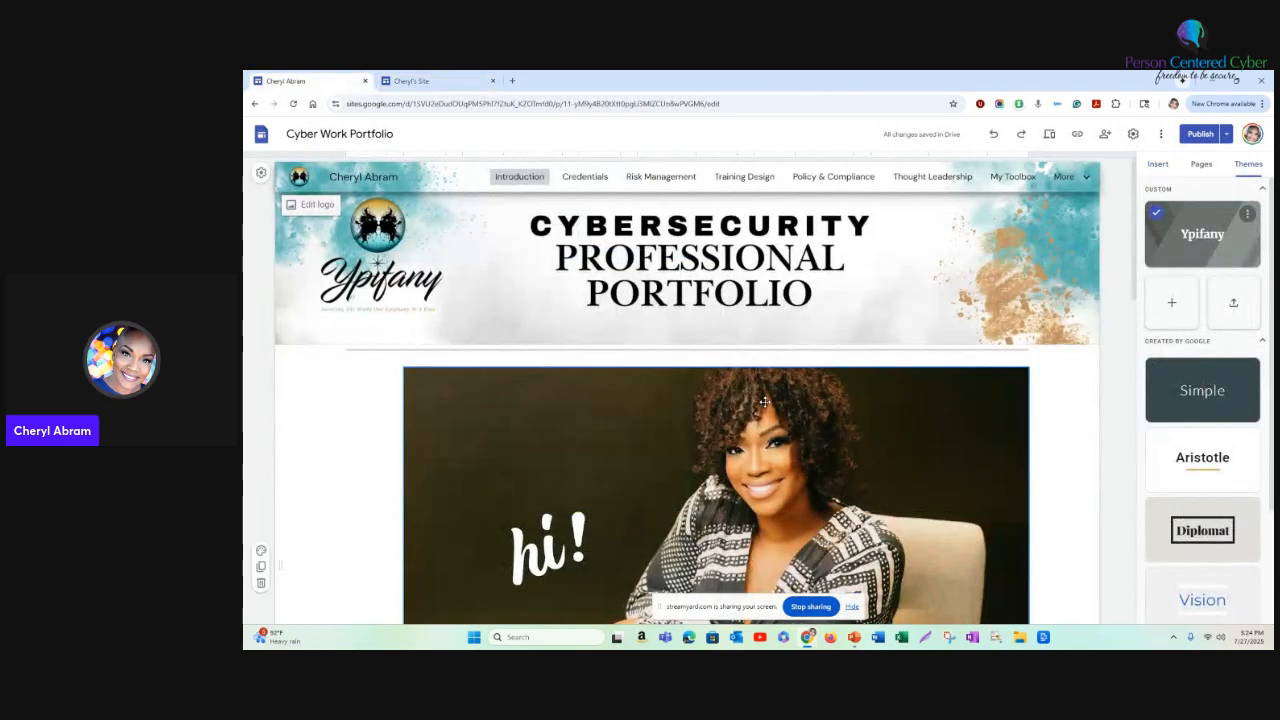
click(660, 177)
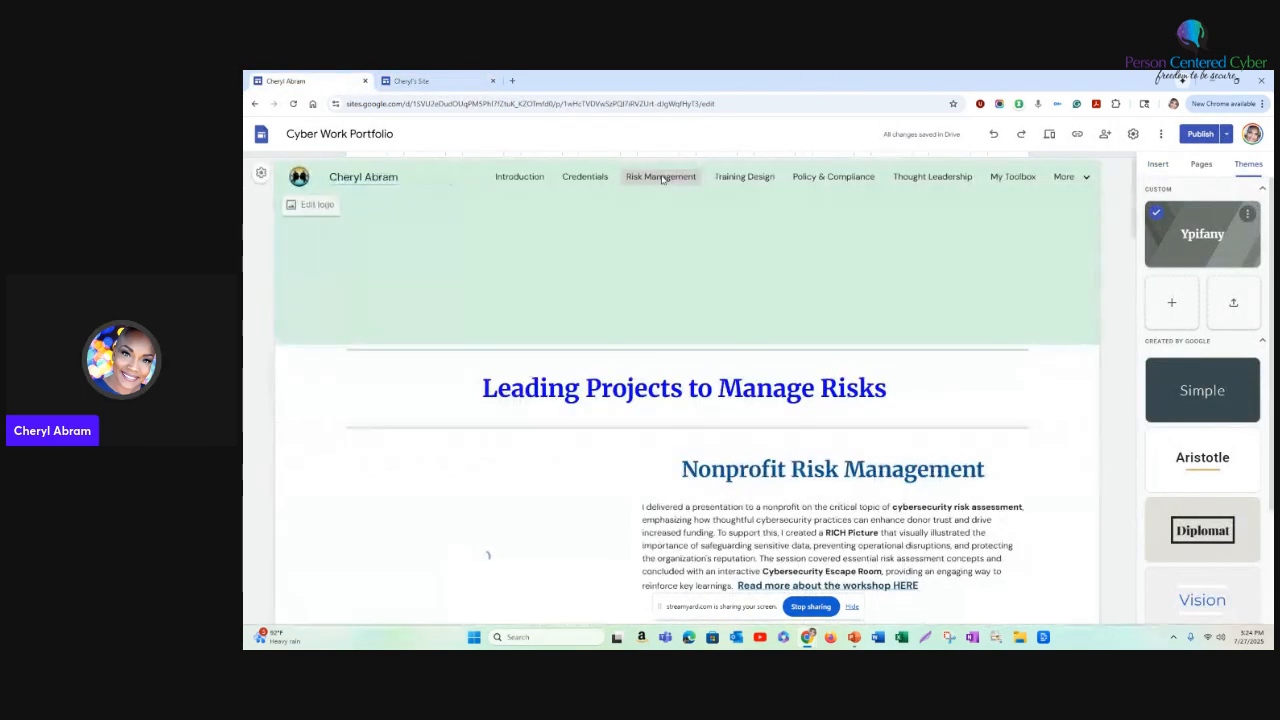